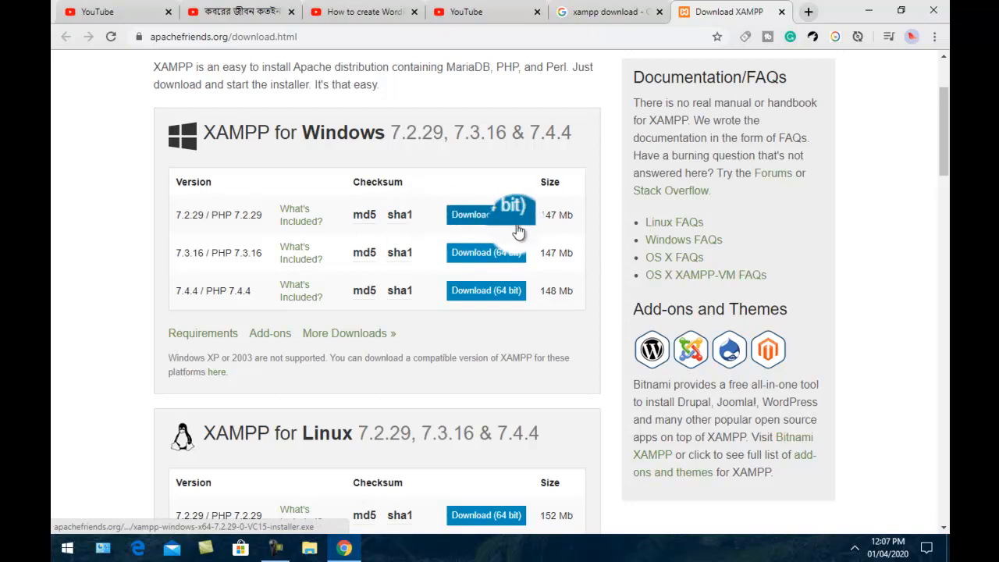
Download the 64-bit XAMPP 7.2.29 Windows installer and close the download confirmation tab
left_click(491, 213)
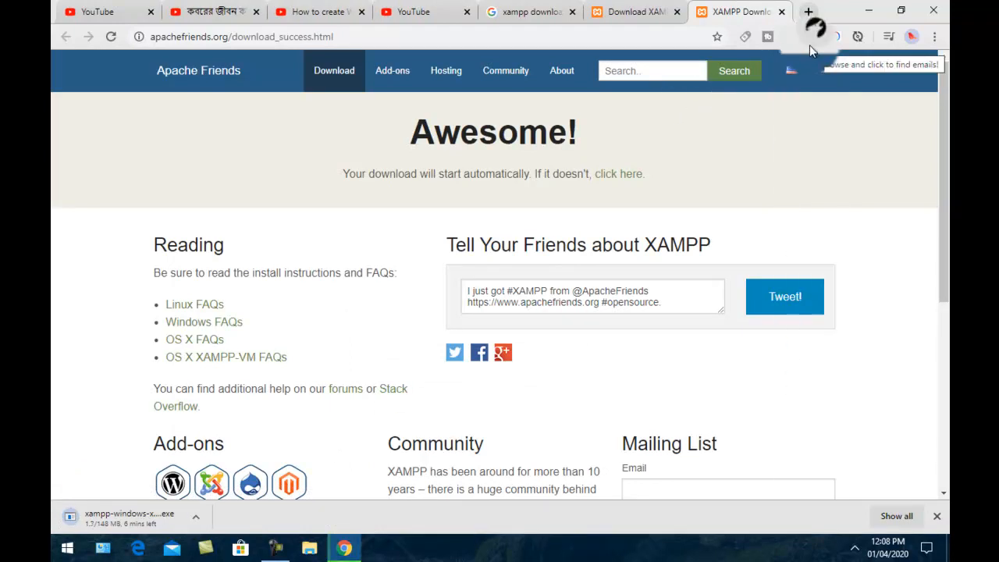
left_click(781, 12)
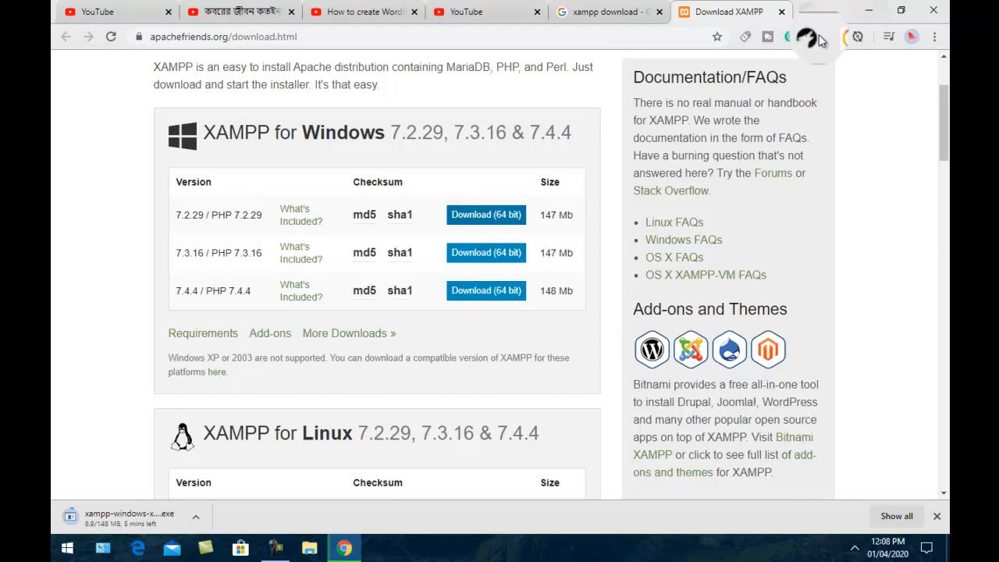
Open wordpress.org in a new browser tab
key("ctrl+t")
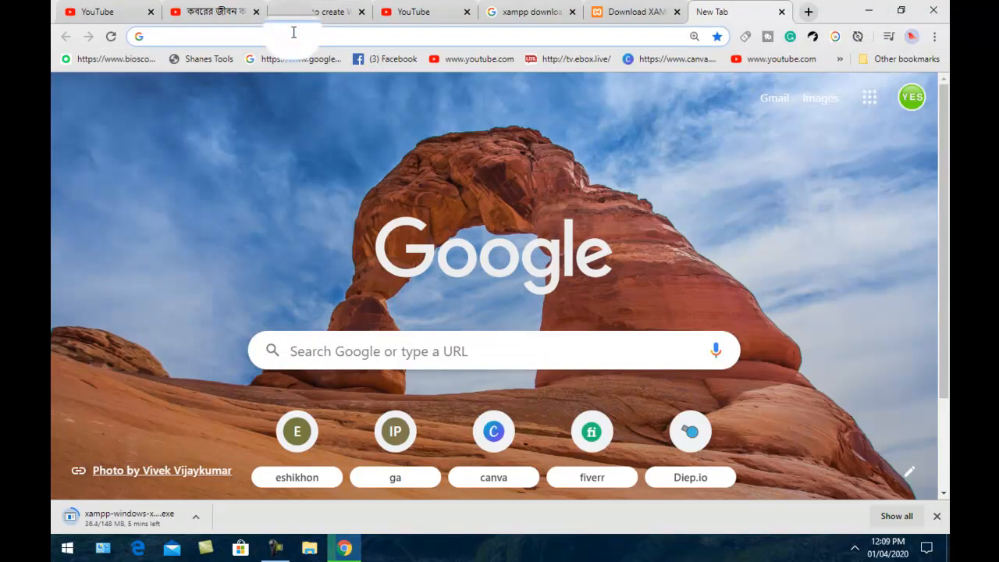
type("wo")
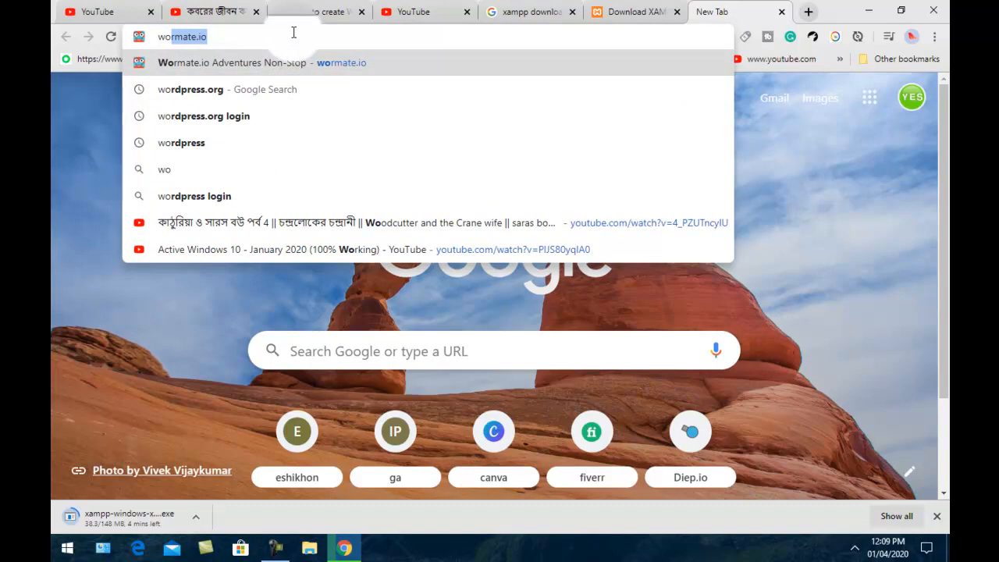
type("r")
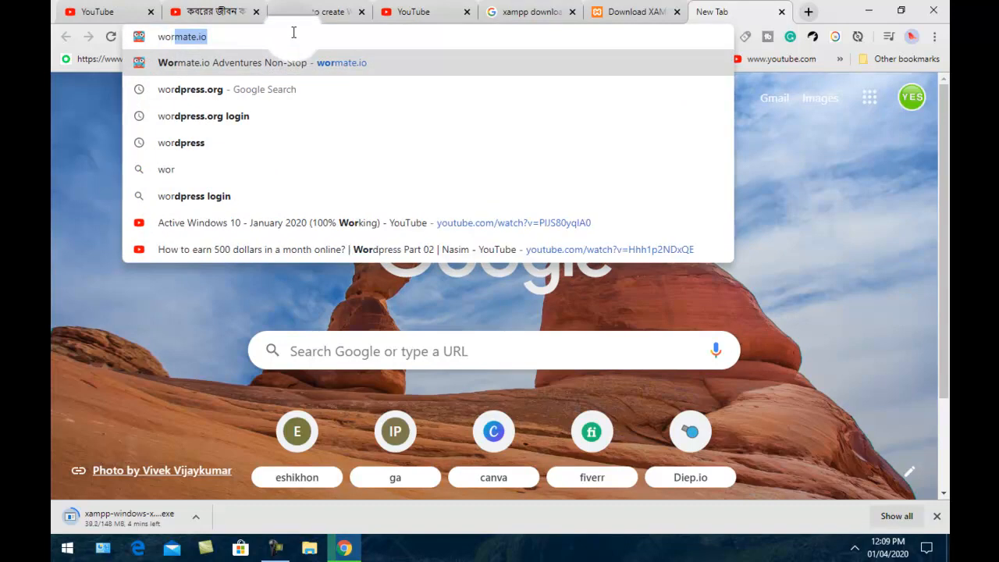
type("dpress")
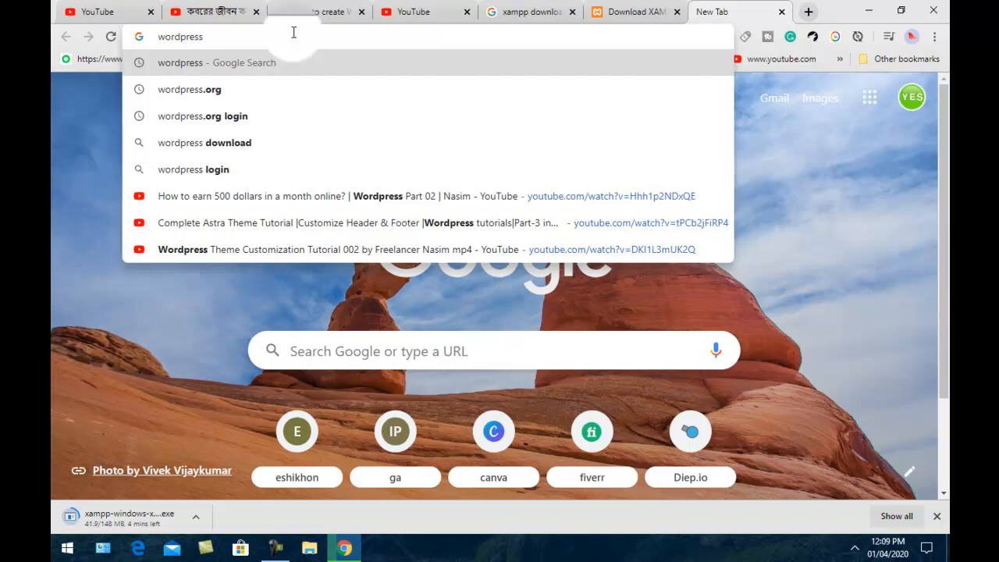
type(".org")
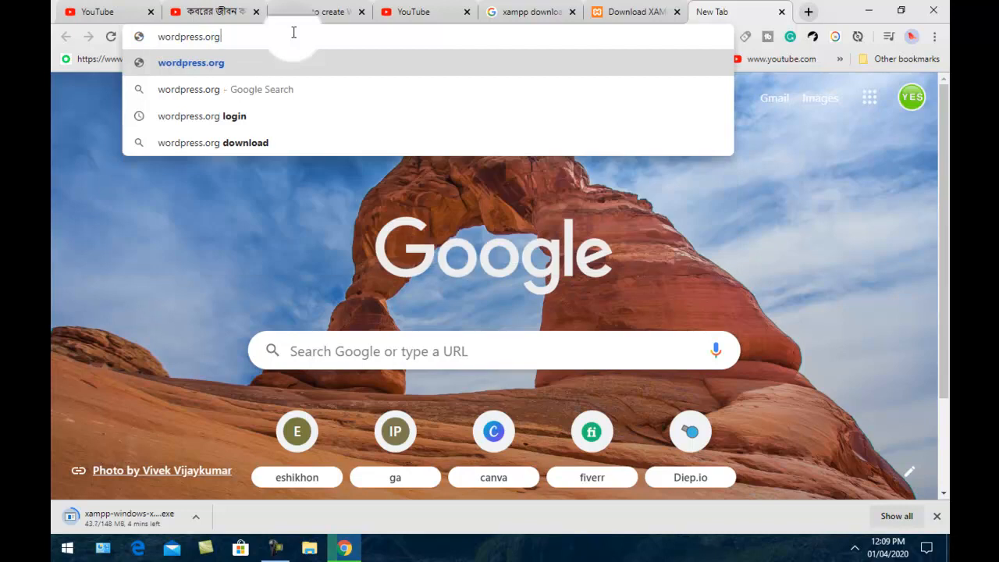
key("Return")
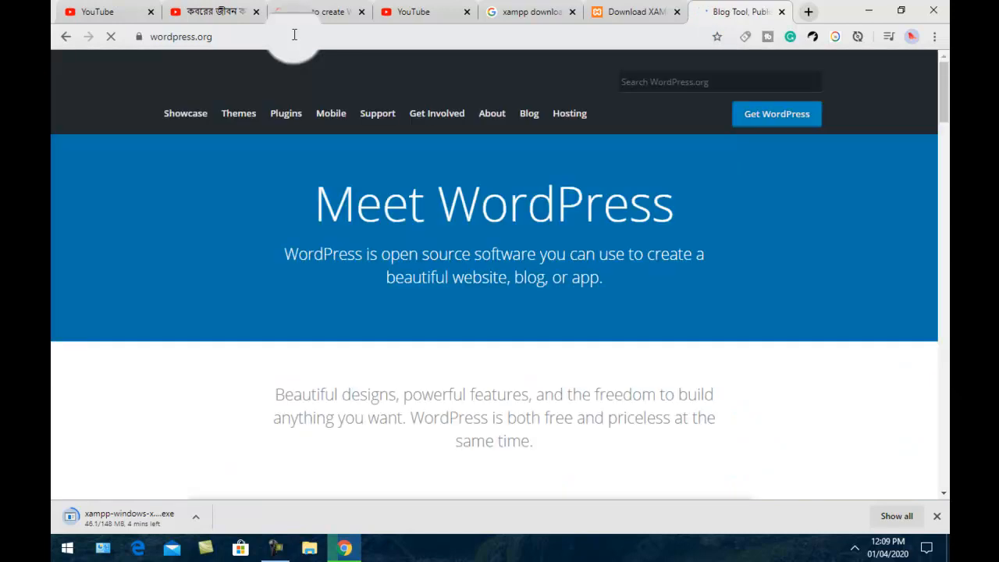
scroll(736, 168, "down", 4)
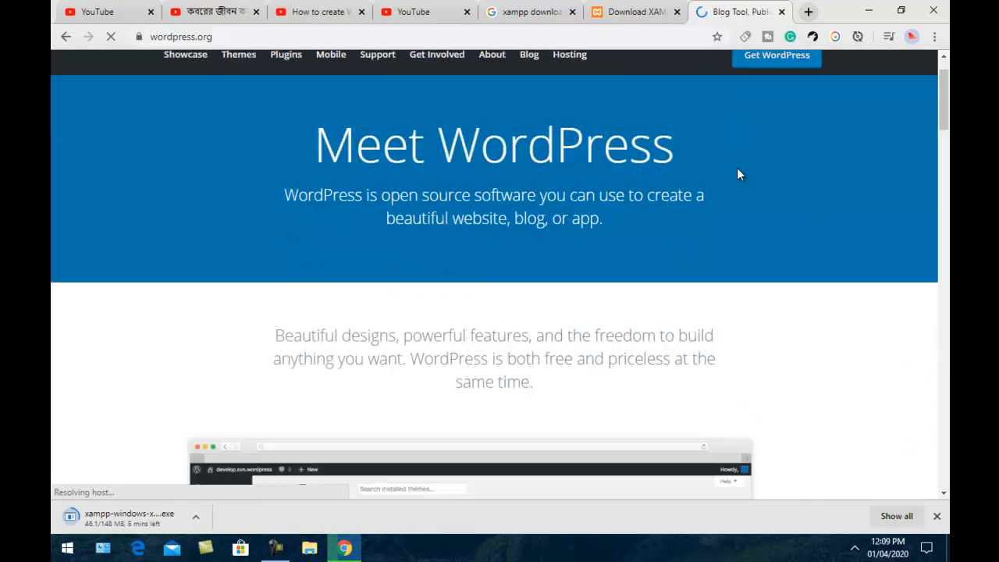
scroll(737, 168, "up", 4)
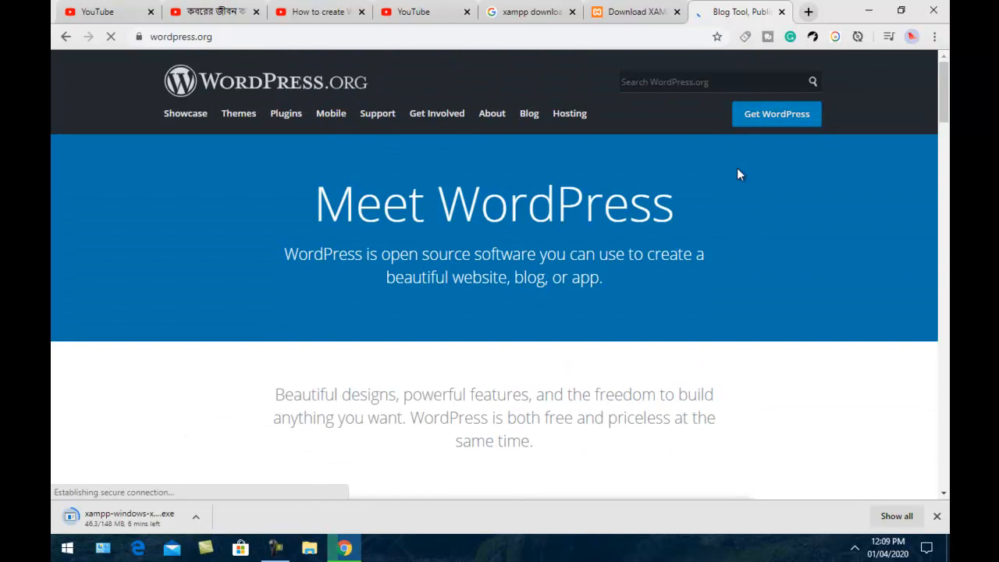
Download WordPress 5.4 as wordpress-5.4.zip from the Get WordPress page
left_click(778, 121)
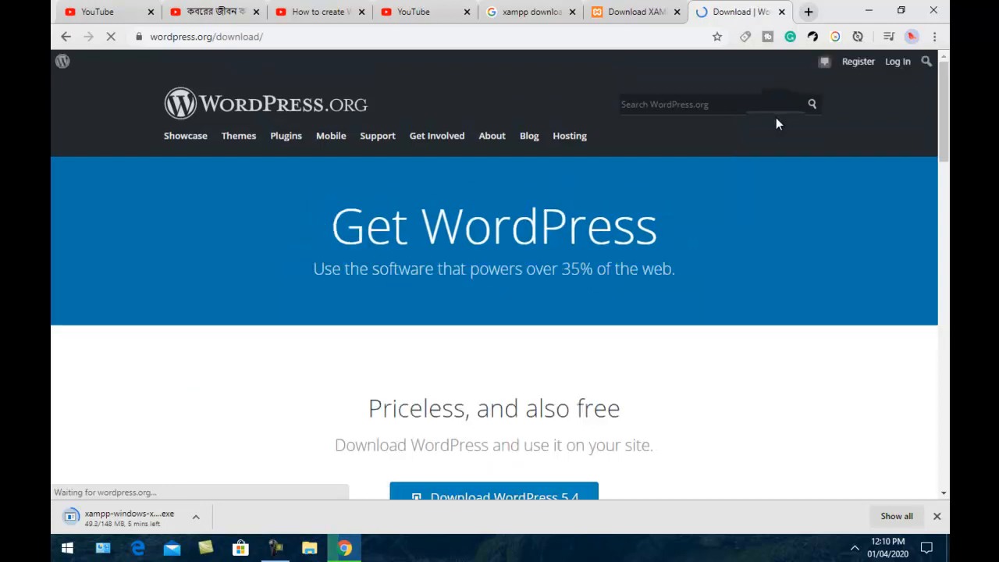
scroll(414, 219, "down", 3)
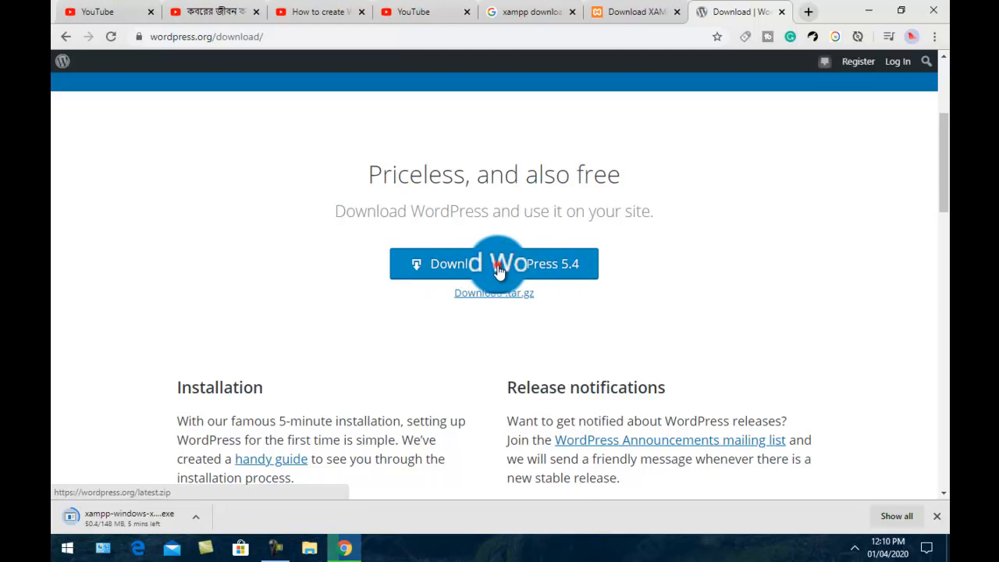
left_click(499, 269)
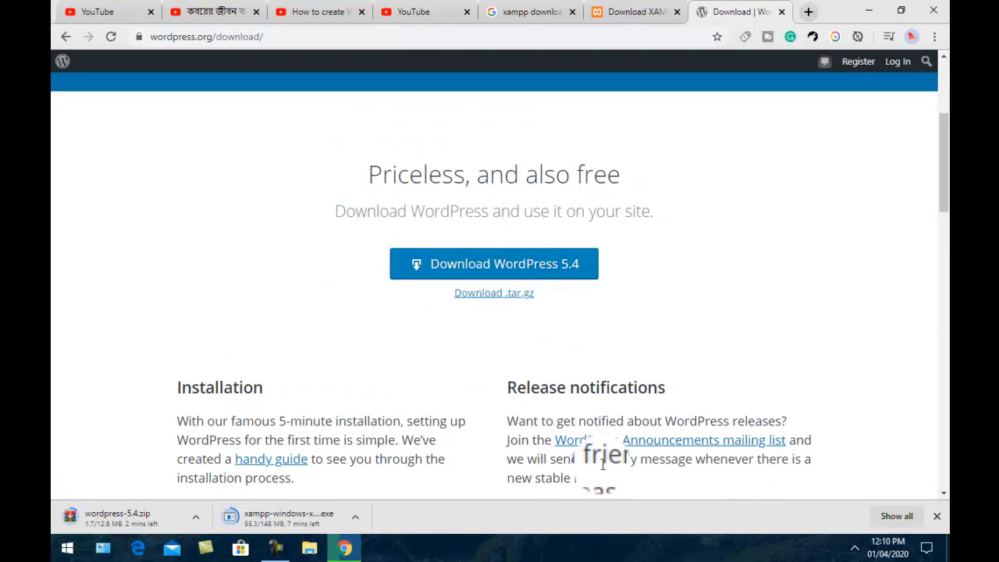
left_click(281, 550)
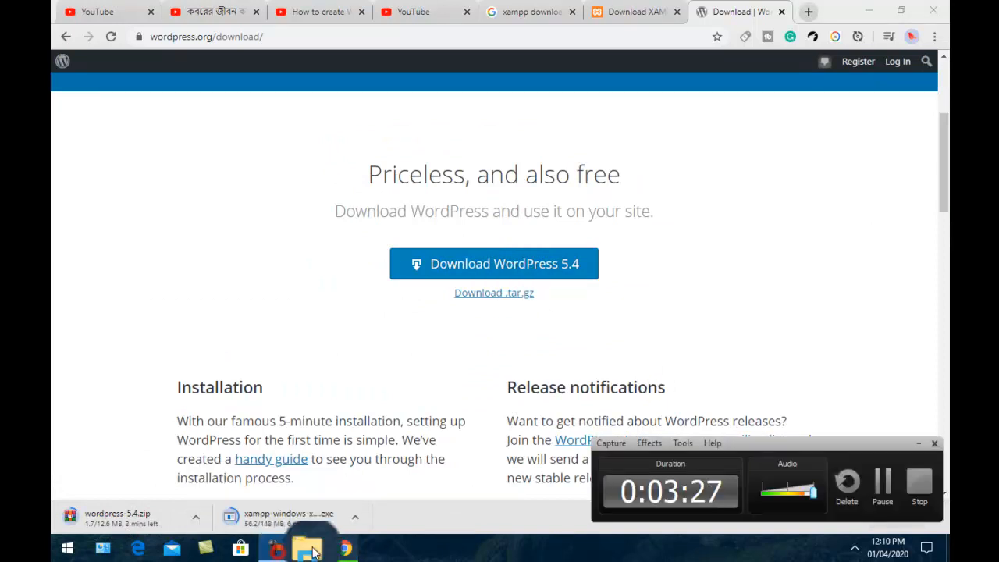
left_click(882, 484)
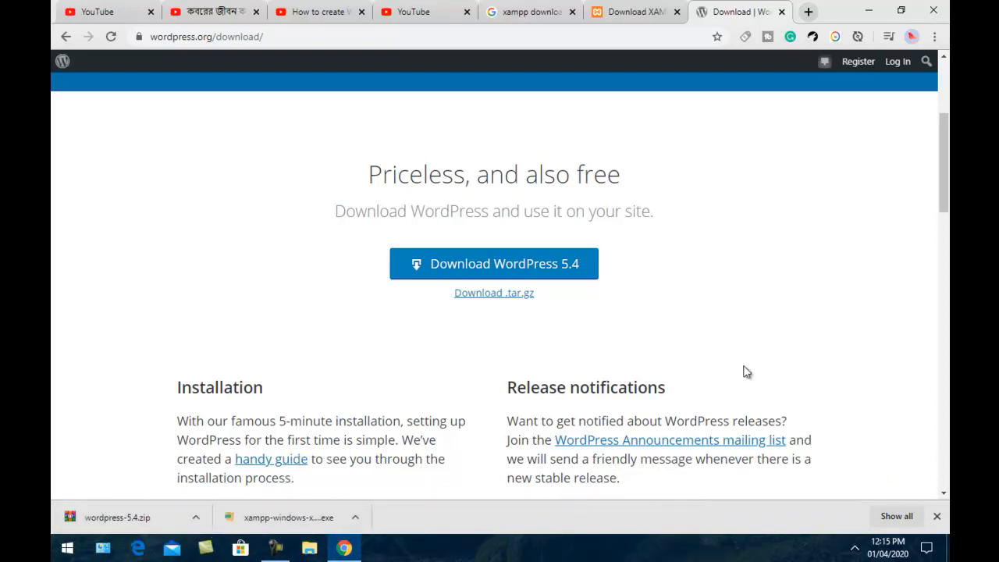
Minimize Chrome and refresh the desktop several times
left_click(868, 10)
right_click(462, 169)
left_click(499, 209)
right_click(437, 177)
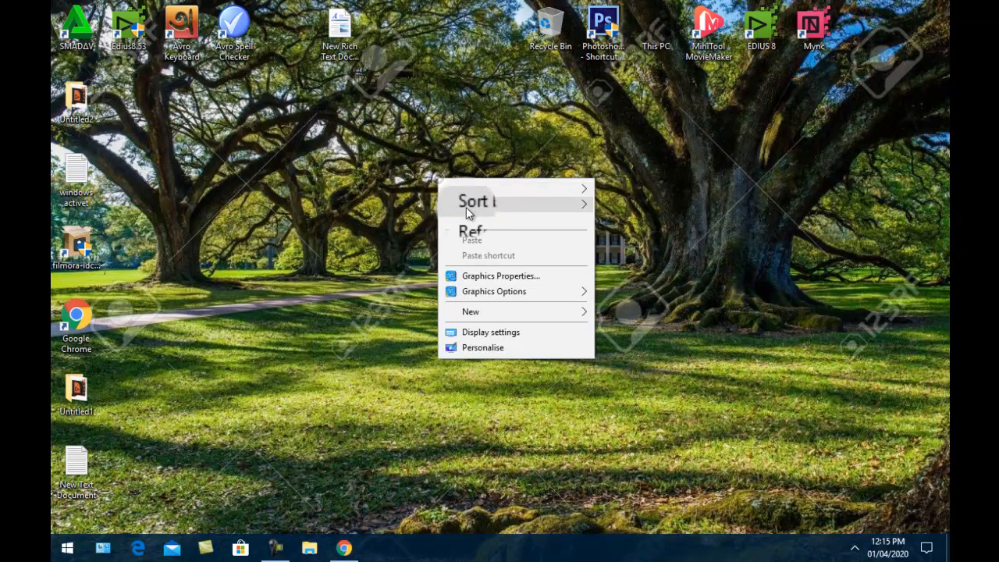
left_click(469, 218)
right_click(358, 188)
left_click(389, 231)
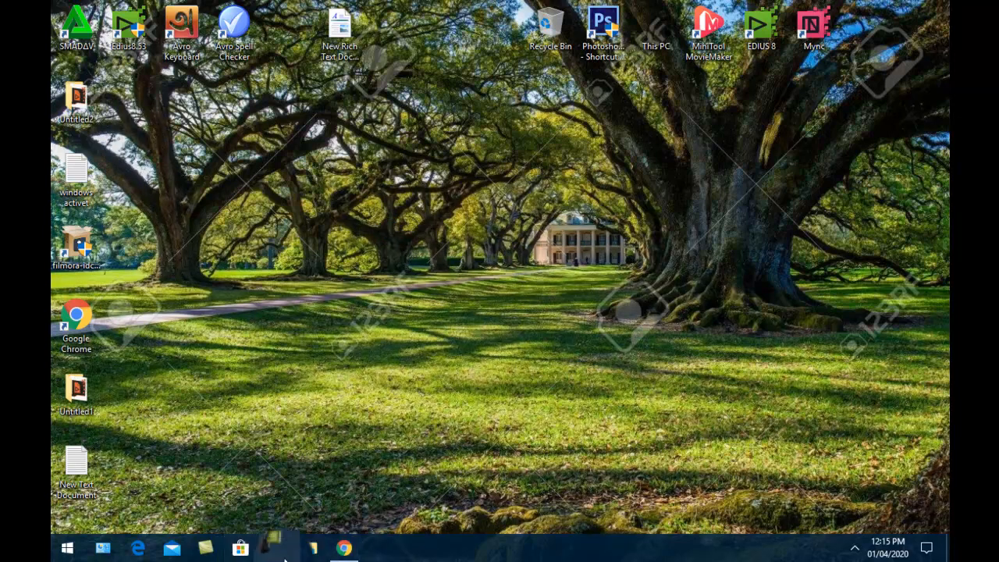
Launch the xampp-windows installer from the Downloads folder in File Explorer
left_click(309, 549)
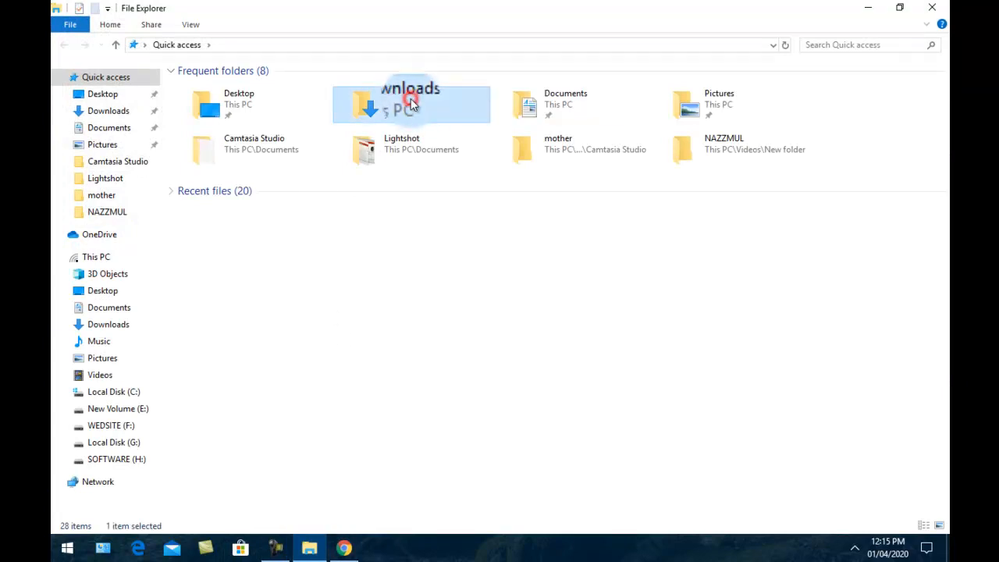
double_click(412, 101)
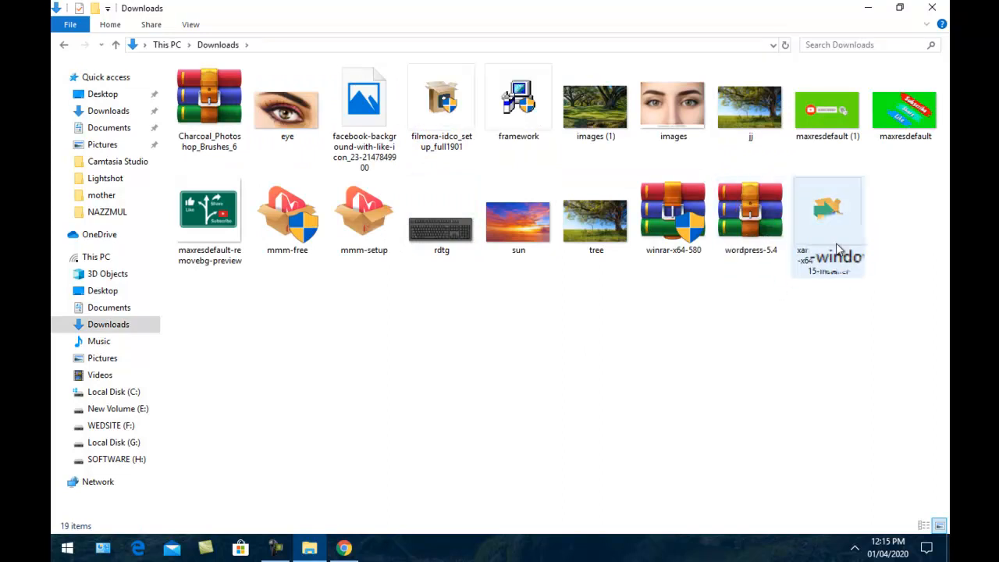
right_click(755, 346)
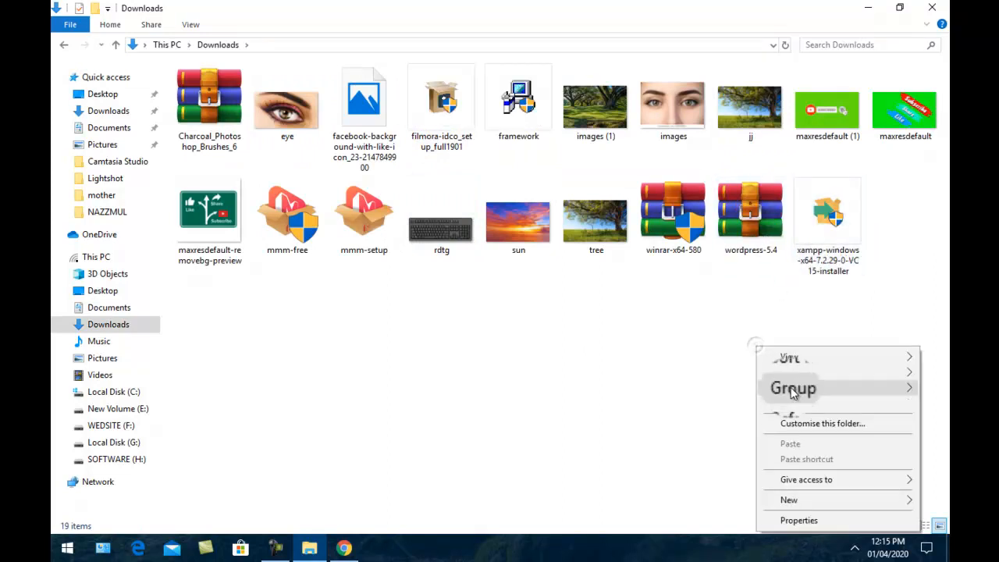
left_click(797, 406)
double_click(826, 238)
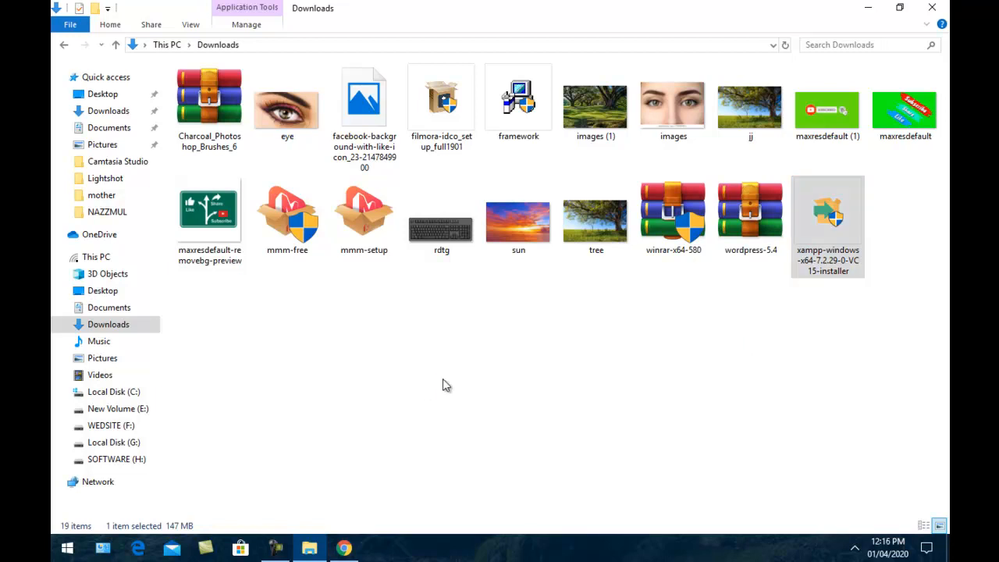
left_click(870, 13)
Refresh the desktop several times while the installer loads
right_click(546, 95)
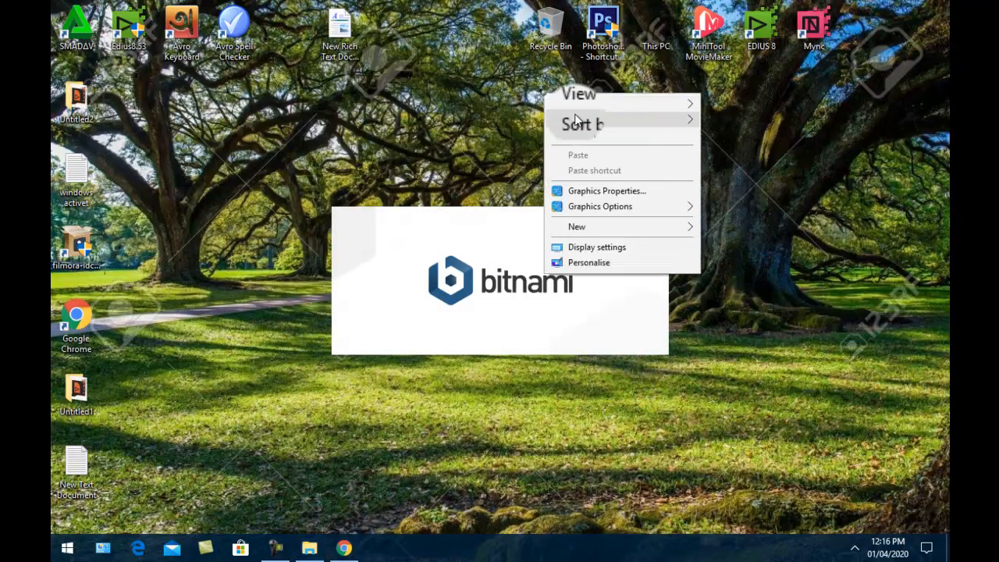
left_click(602, 137)
right_click(701, 151)
left_click(748, 192)
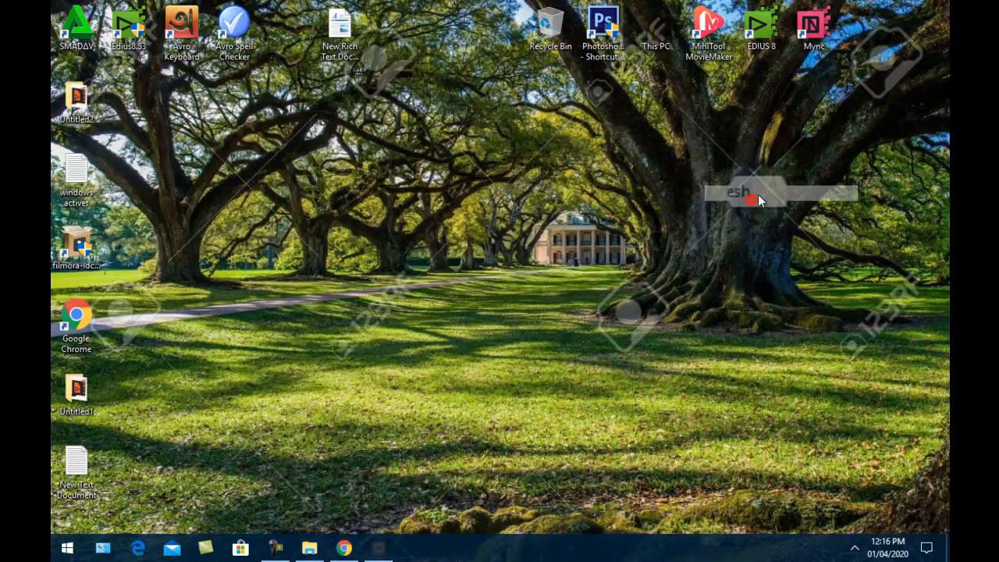
right_click(764, 190)
left_click(808, 232)
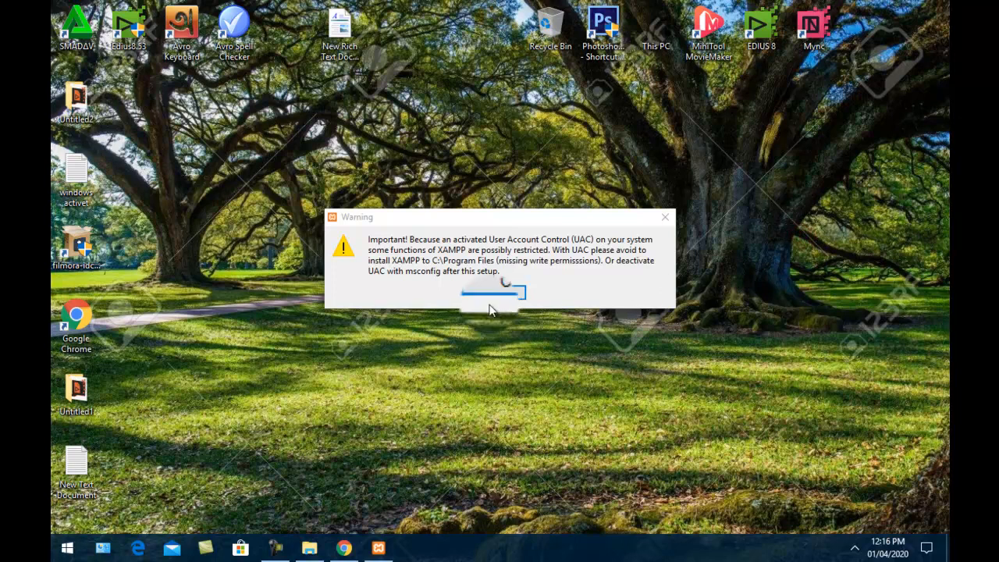
Accept the UAC warning and start installing XAMPP with default components into C:\xampp
left_click(499, 290)
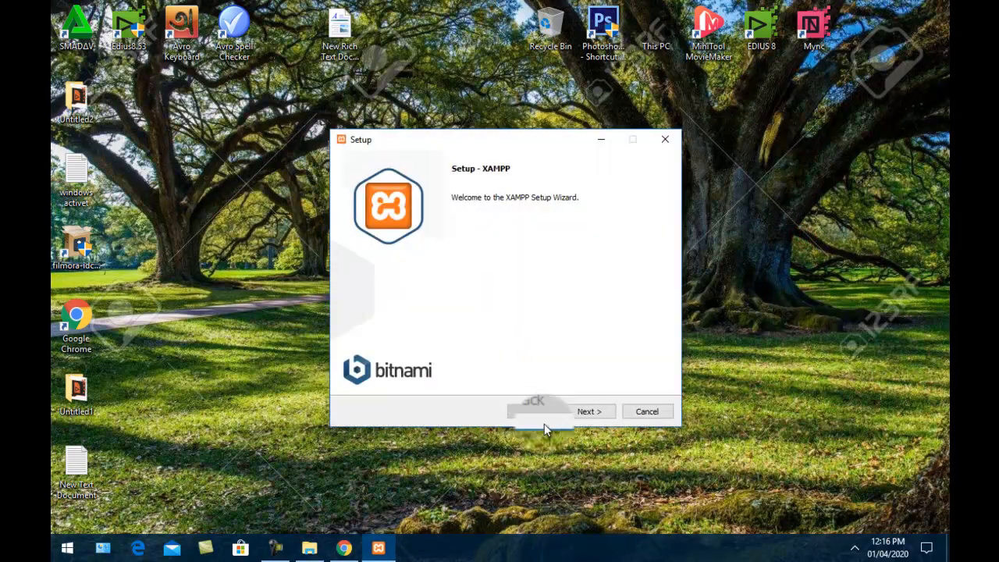
left_click(591, 417)
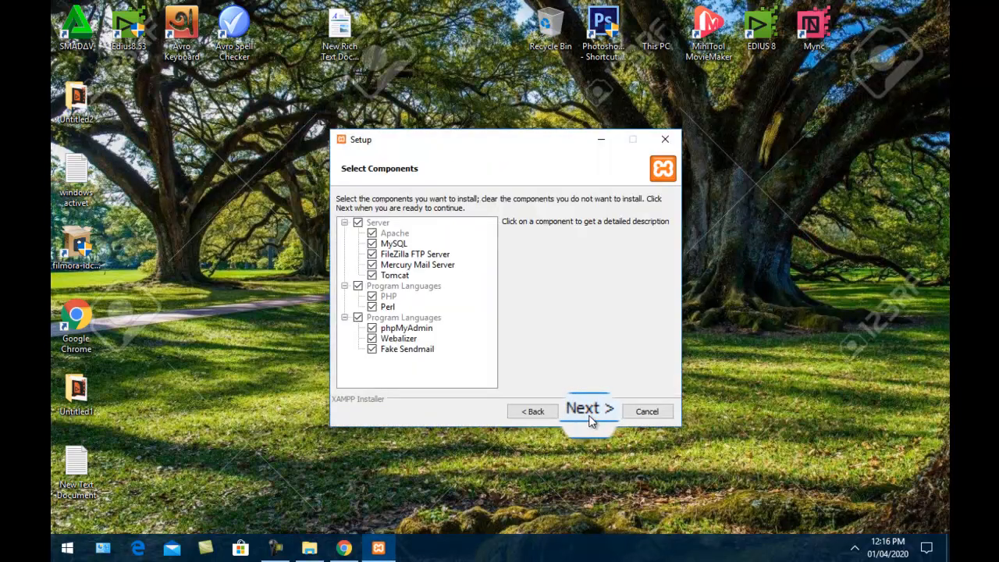
left_click(589, 416)
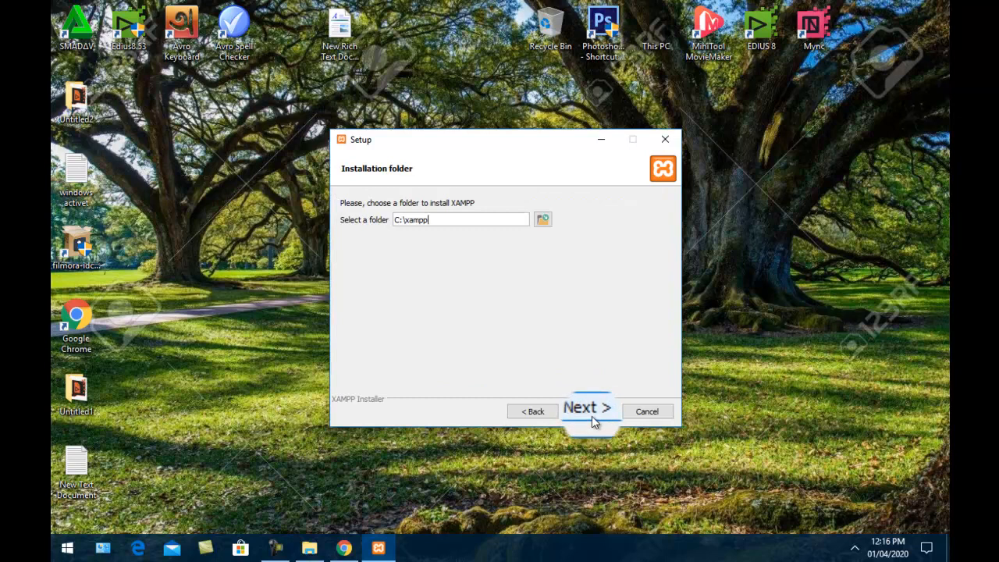
left_click(591, 419)
left_click(591, 418)
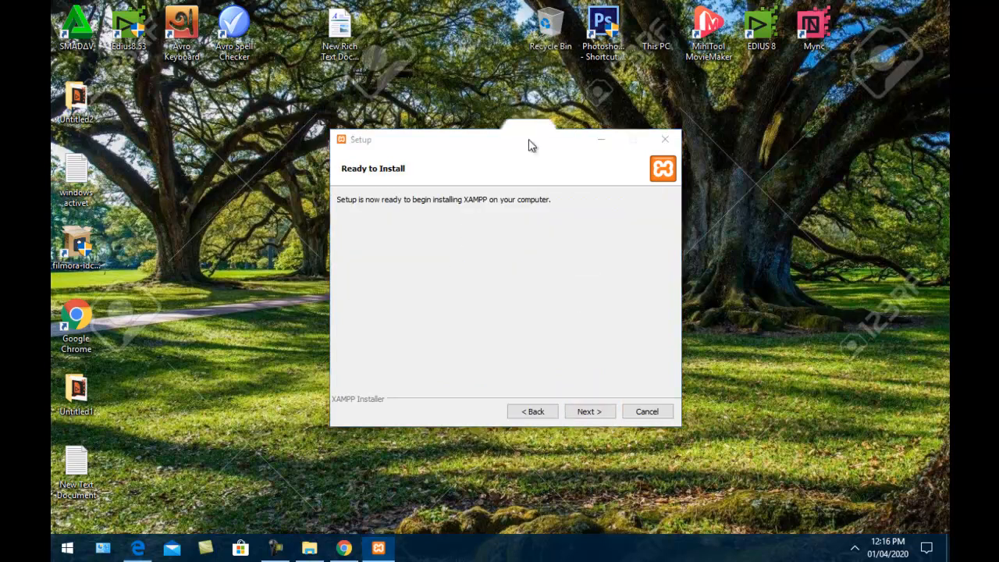
left_click_drag(528, 145, 524, 128)
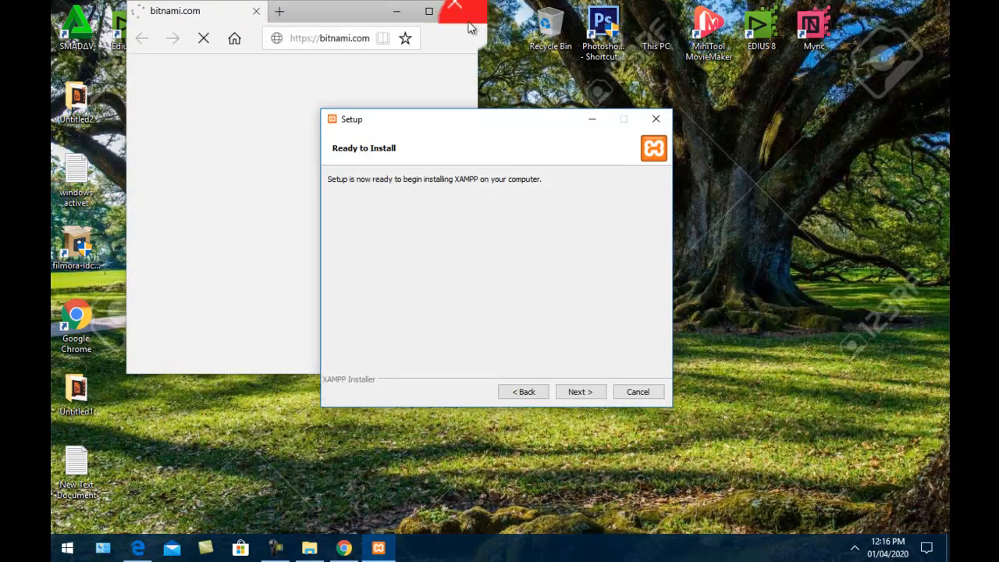
left_click(582, 394)
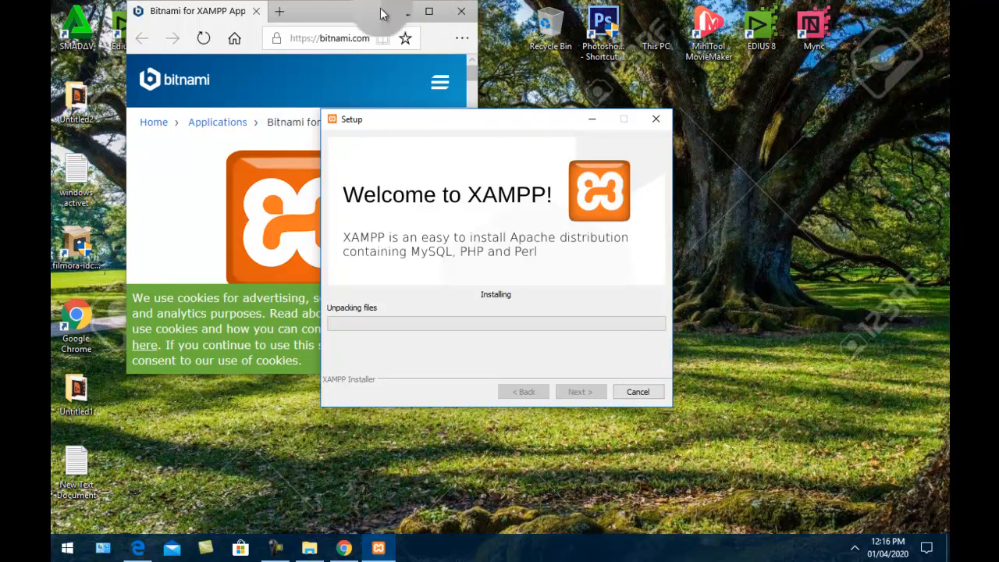
Close the Bitnami web page and refresh the desktop while files unpack
left_click(404, 14)
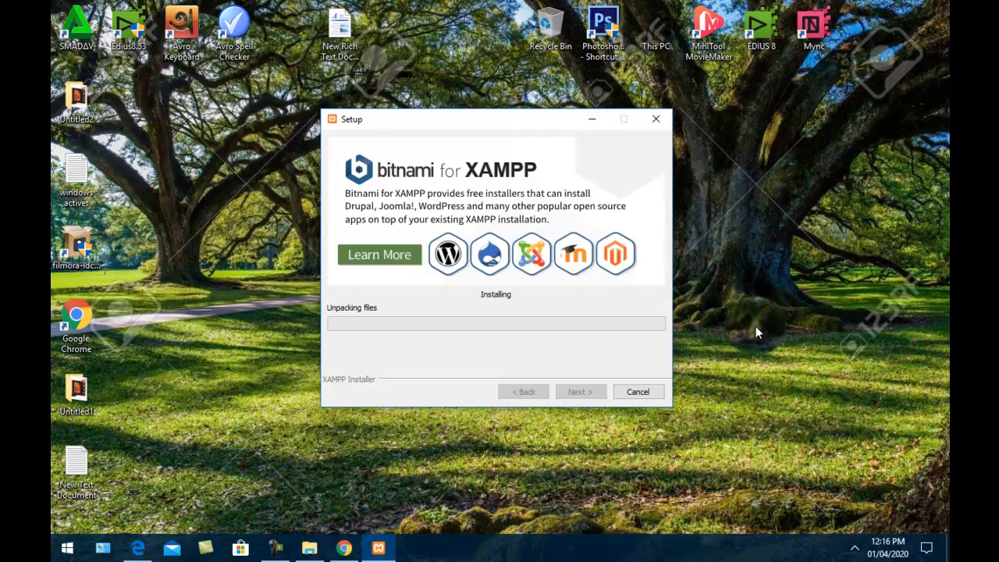
right_click(760, 201)
left_click(790, 243)
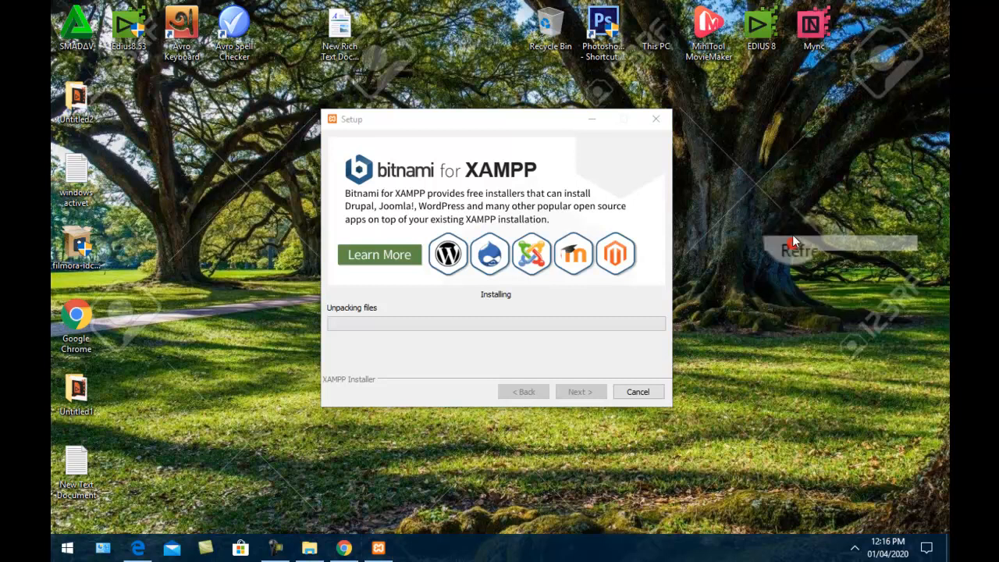
right_click(786, 209)
left_click(815, 253)
right_click(795, 224)
left_click(823, 272)
right_click(806, 230)
left_click(819, 275)
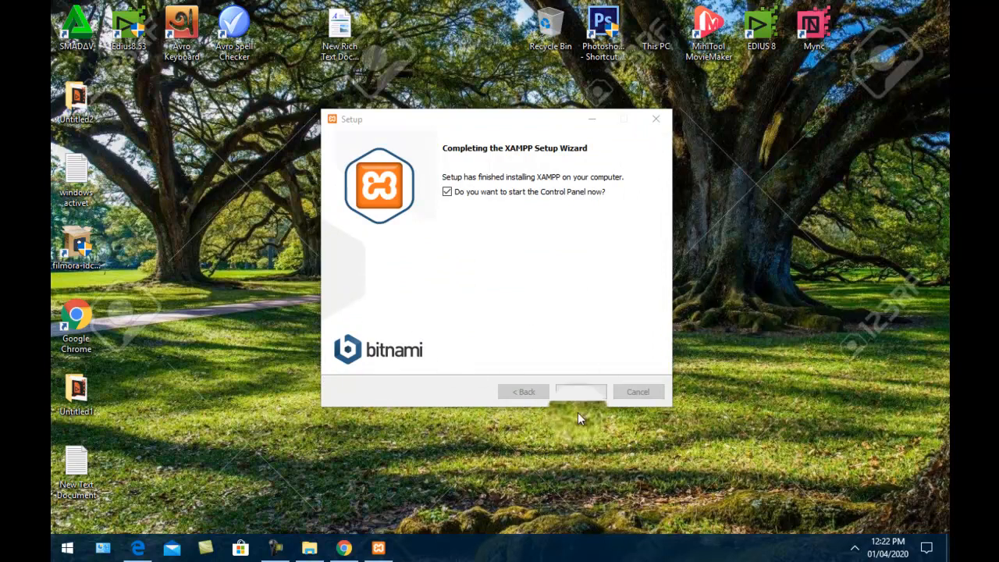
Finish XAMPP setup and save English (US flag) as the Control Panel language
left_click(580, 391)
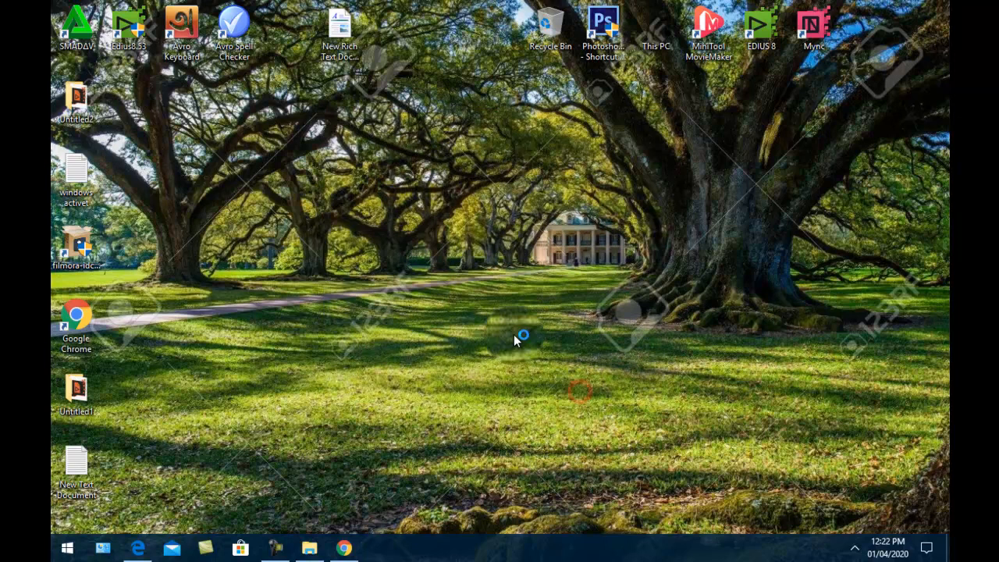
right_click(485, 264)
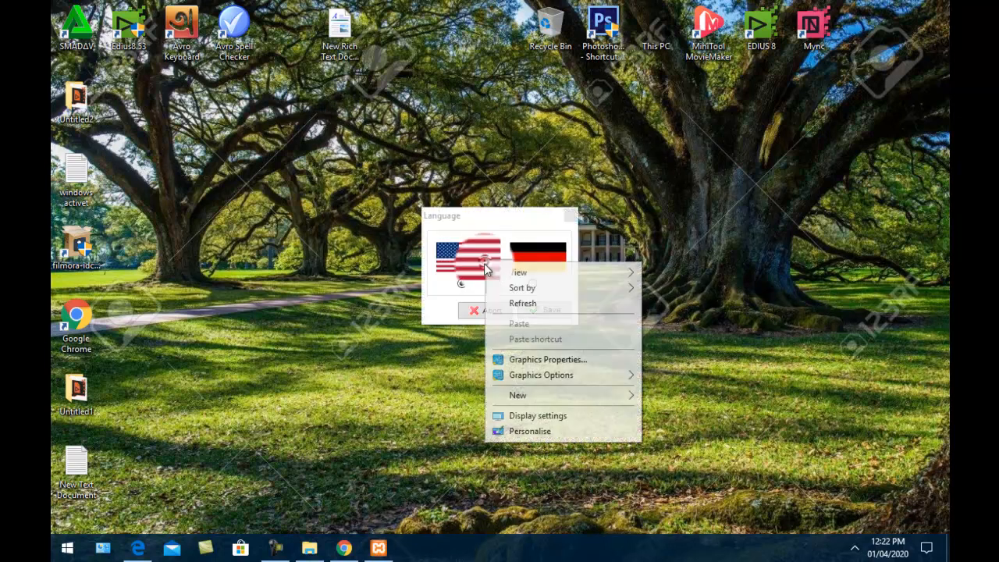
left_click(650, 227)
left_click(546, 310)
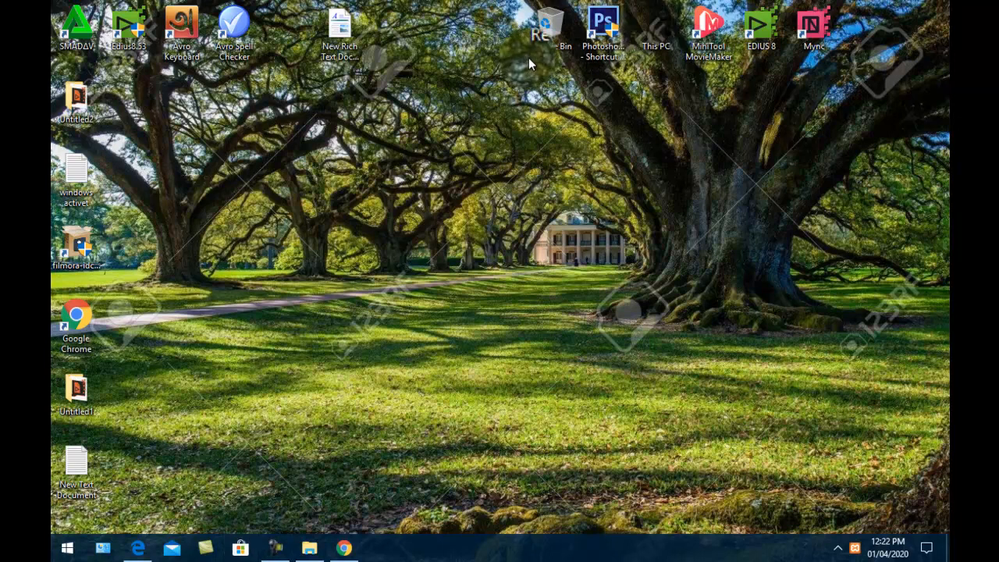
Browse to C:\xampp and create a shortcut to xampp-control
double_click(655, 32)
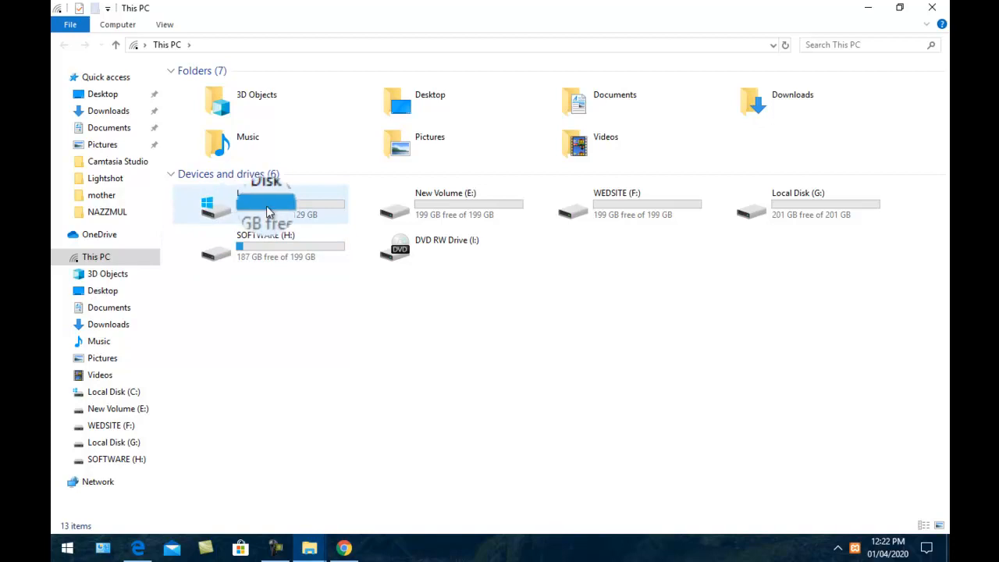
double_click(264, 204)
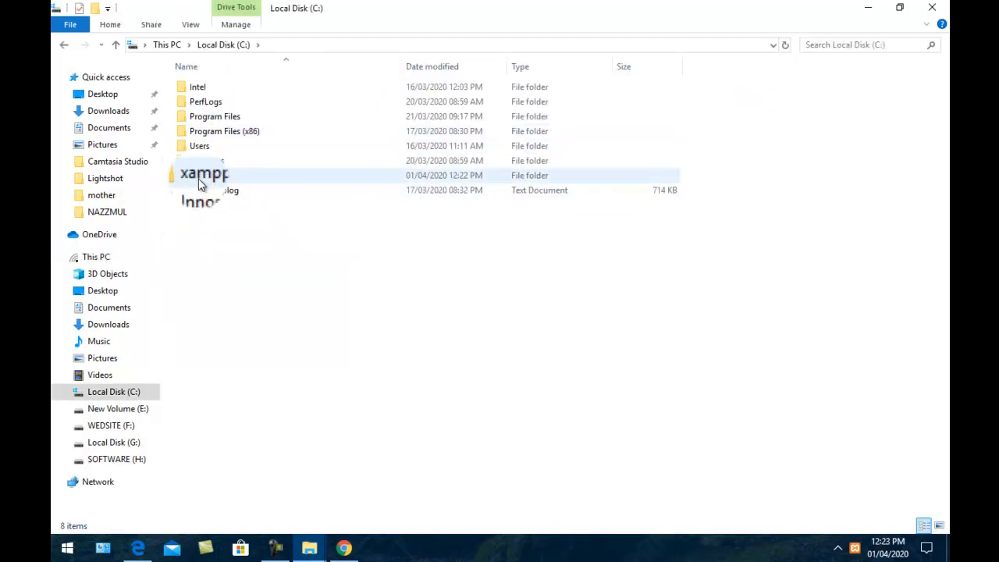
double_click(199, 181)
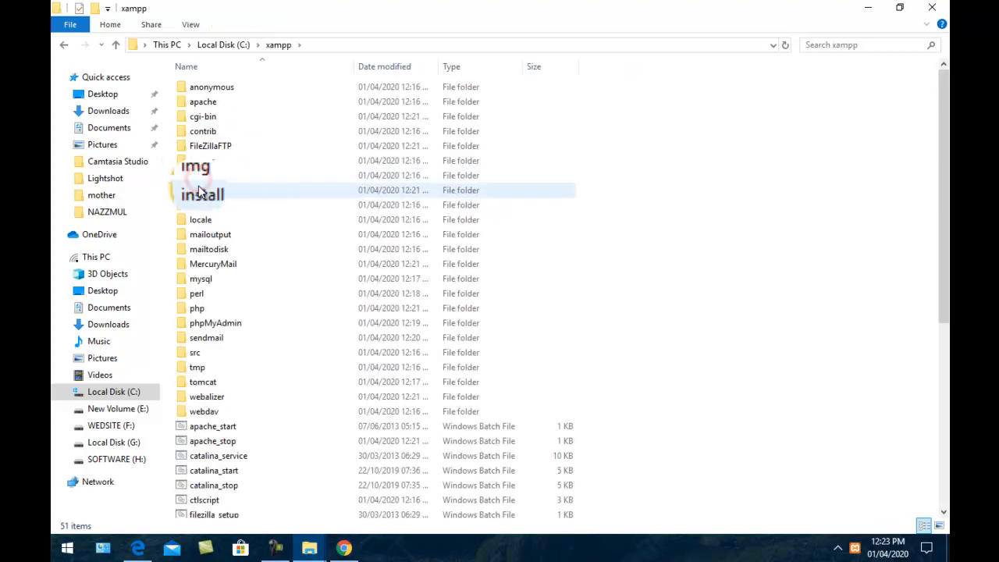
scroll(224, 359, "down", 7)
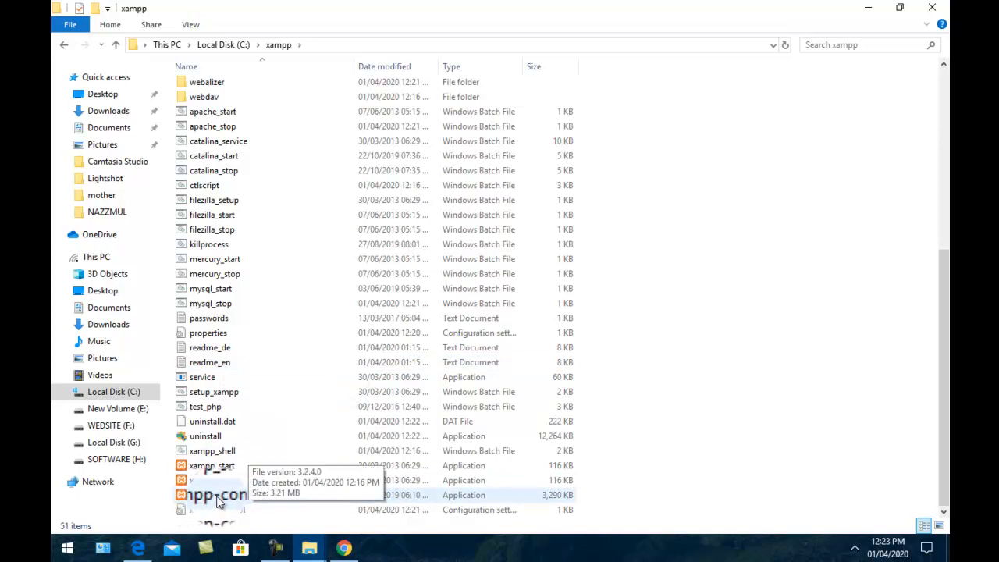
left_click(206, 496)
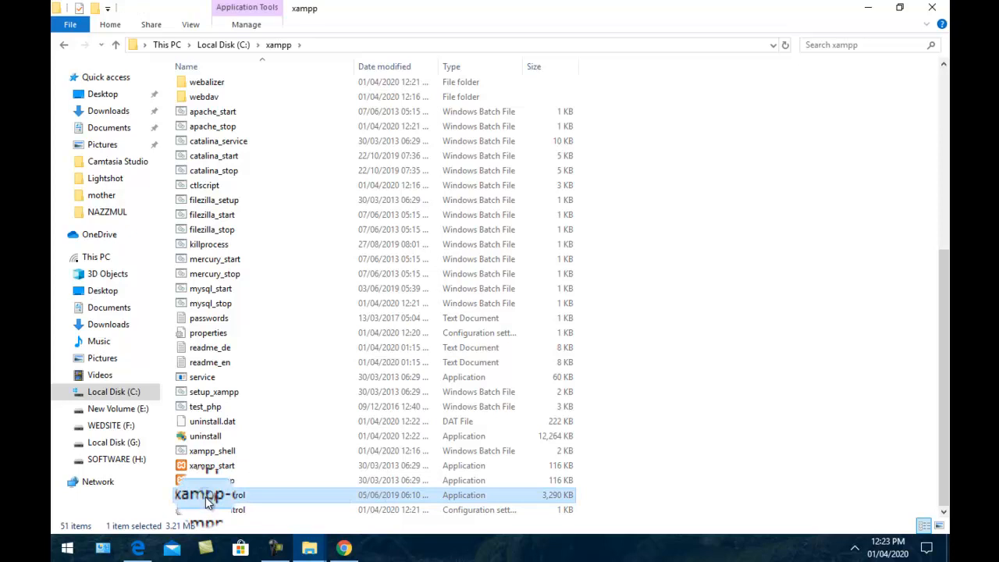
right_click(205, 496)
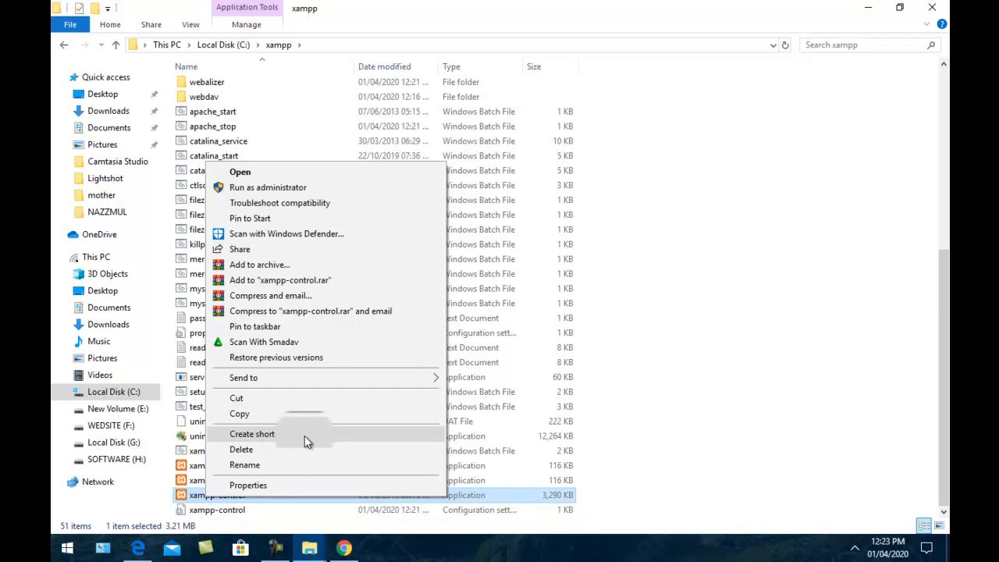
left_click(260, 437)
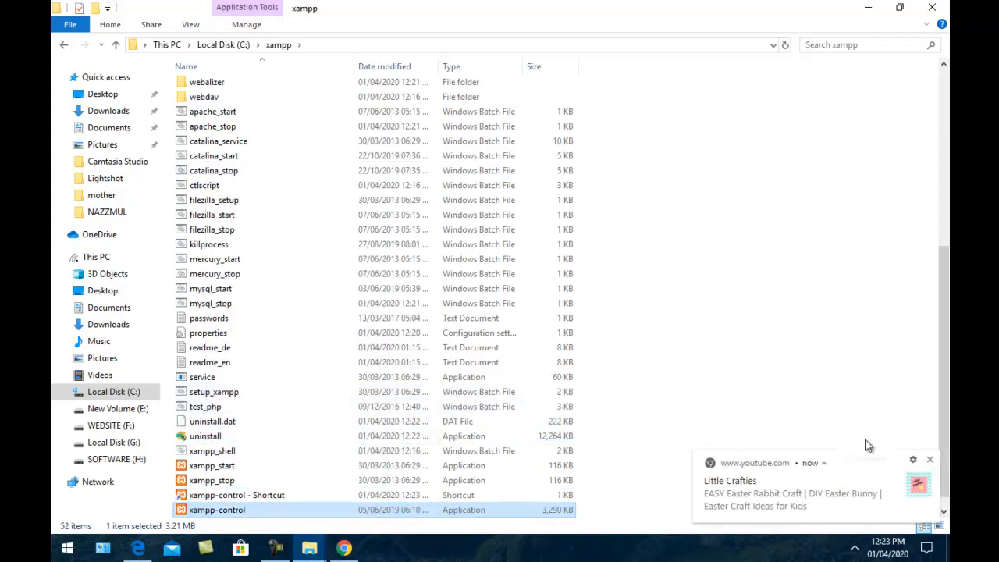
left_click(928, 459)
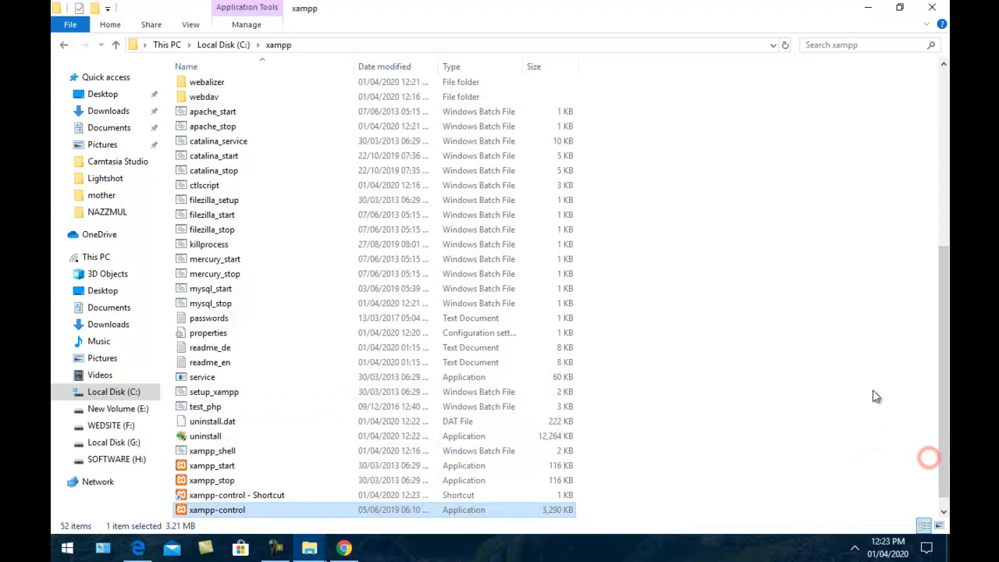
scroll(222, 316, "up", 4)
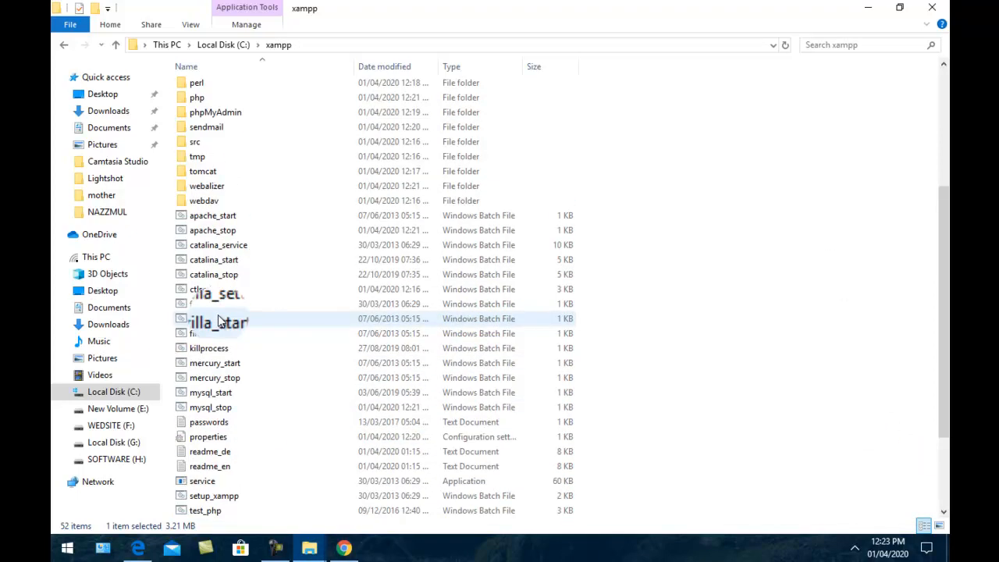
scroll(232, 326, "up", 3)
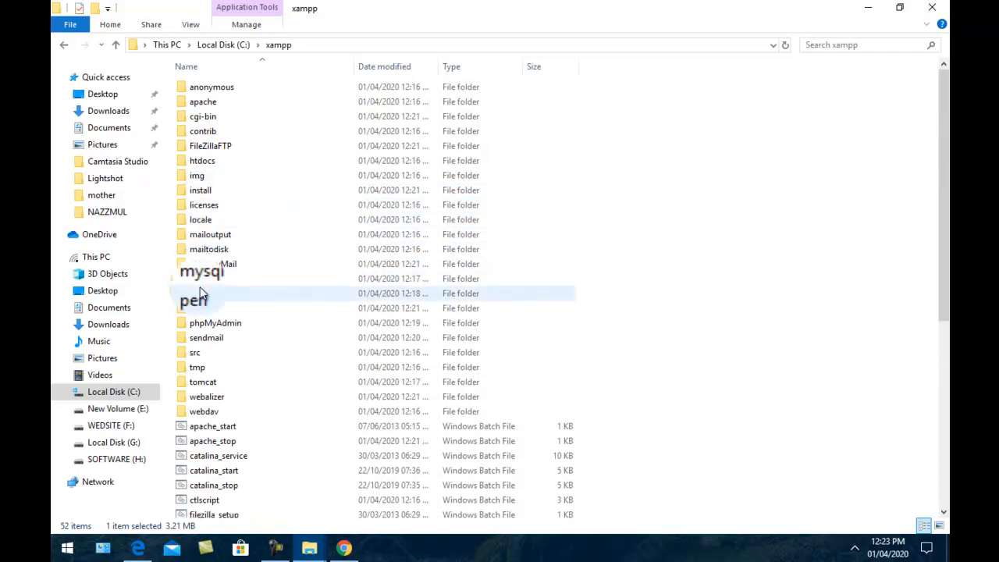
Create a new folder named boom inside C:\xampp\htdocs and refresh the listing
double_click(202, 164)
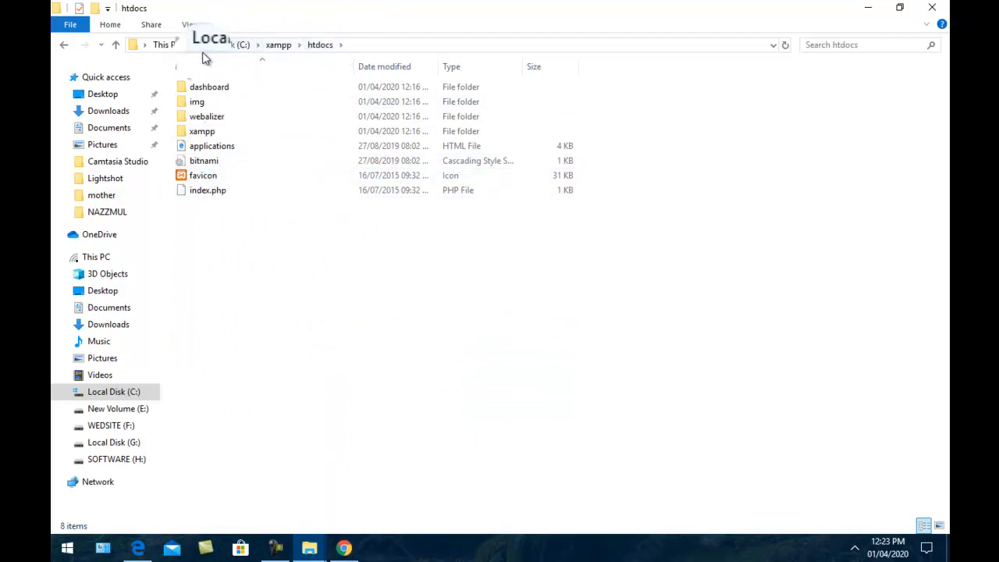
right_click(226, 212)
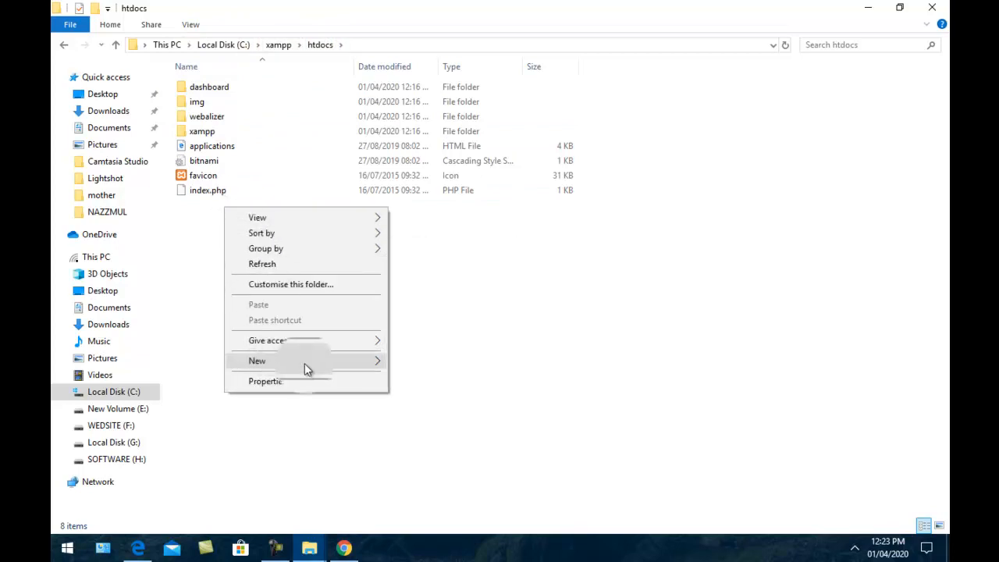
mouse_move(382, 360)
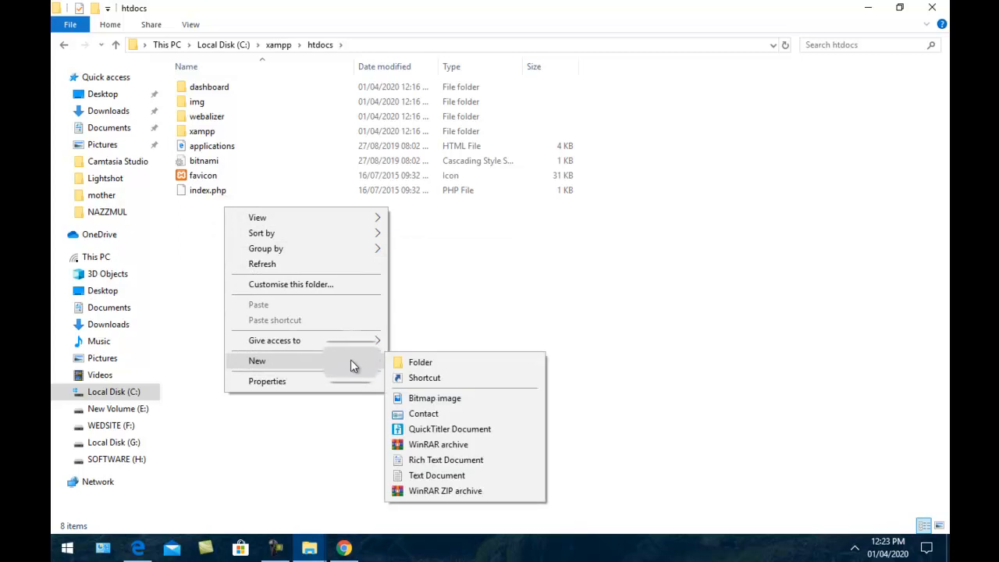
left_click(427, 363)
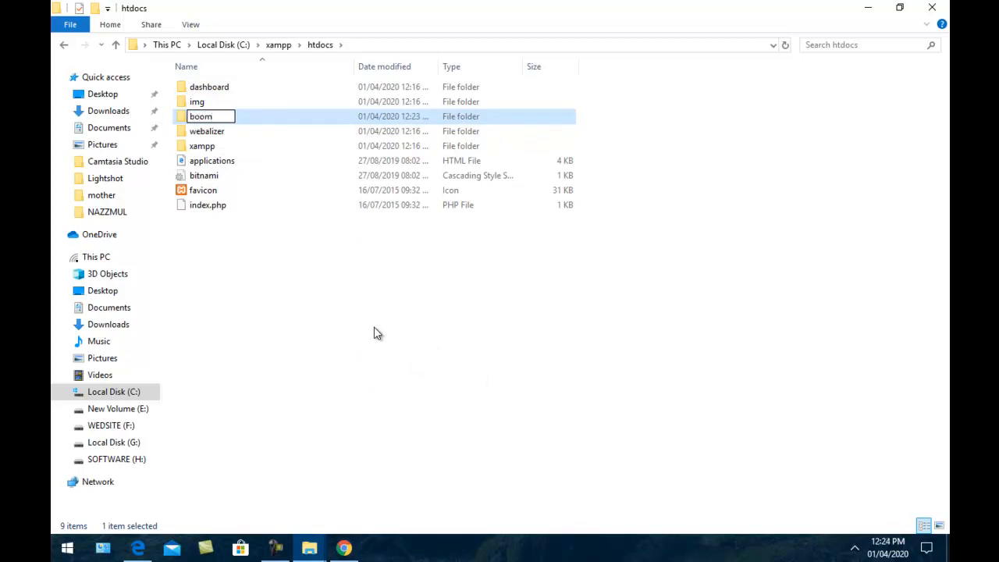
key("Return")
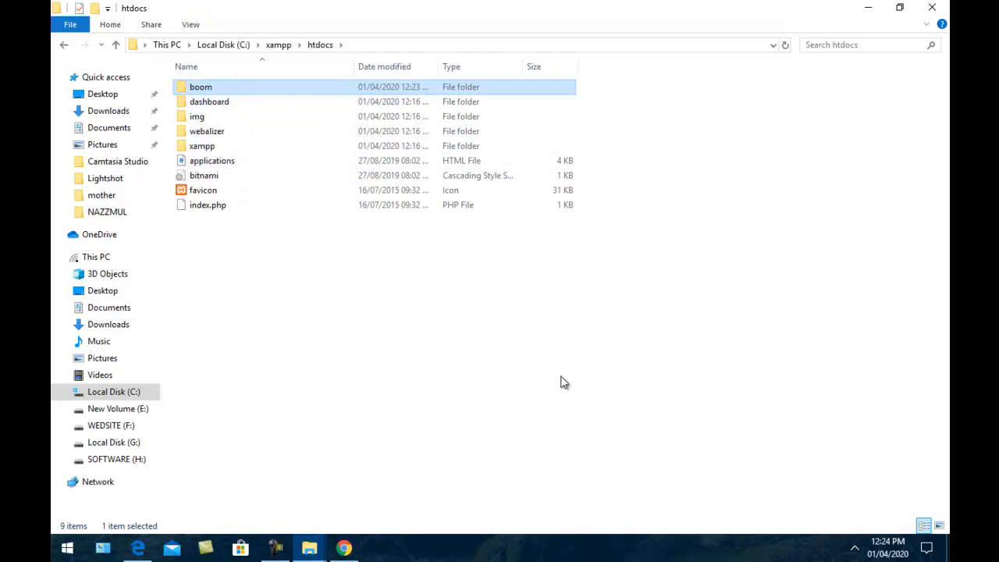
right_click(617, 308)
left_click(650, 361)
right_click(635, 312)
left_click(688, 370)
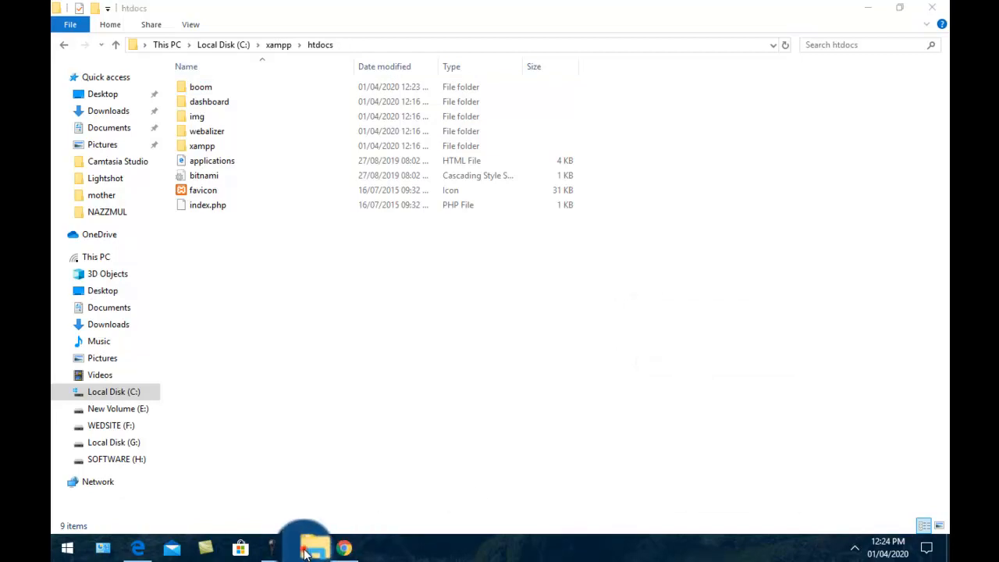
Extract wordpress-5.4.zip into Downloads with Extract Here and open the wordpress folder
mouse_move(306, 552)
left_click(238, 508)
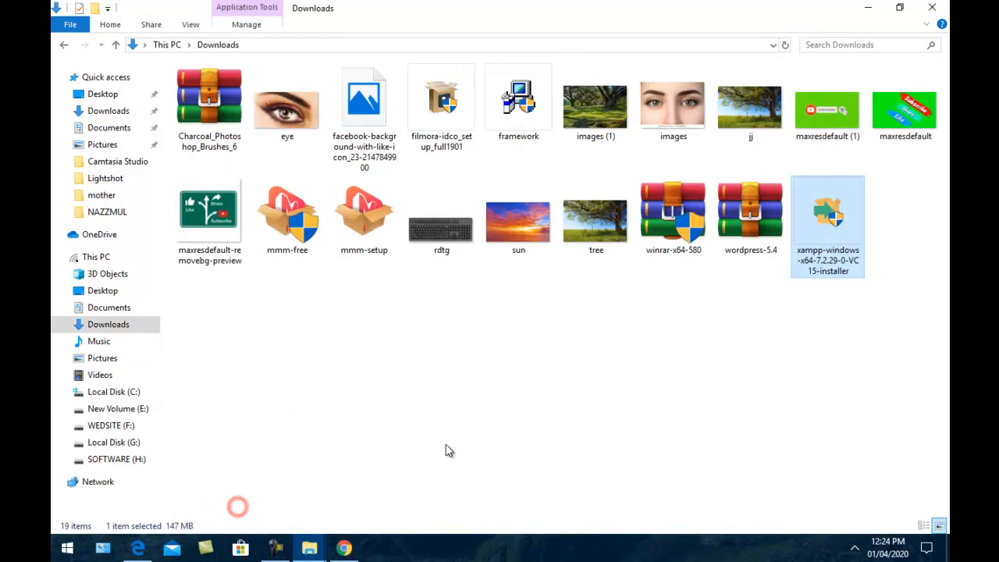
right_click(745, 226)
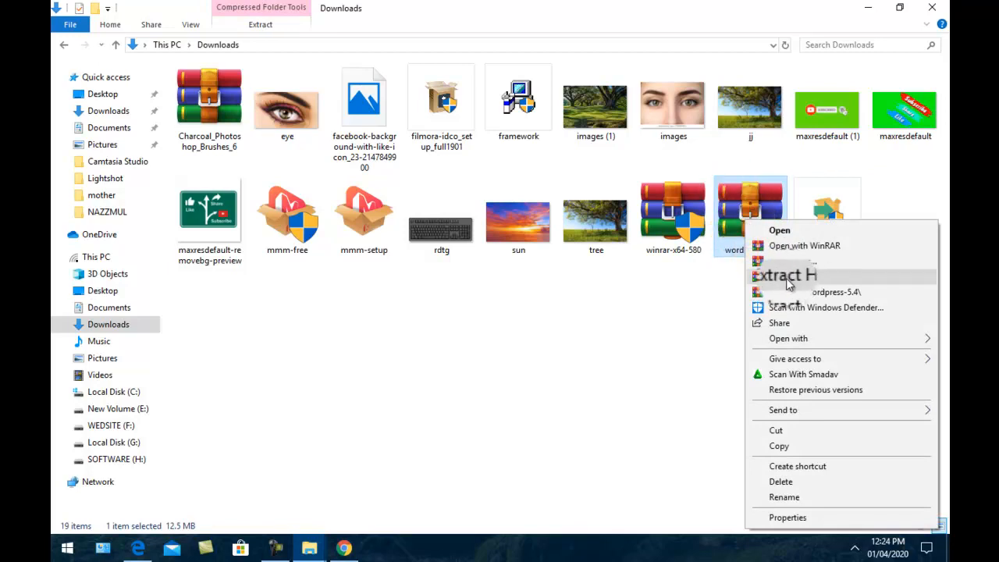
left_click(779, 277)
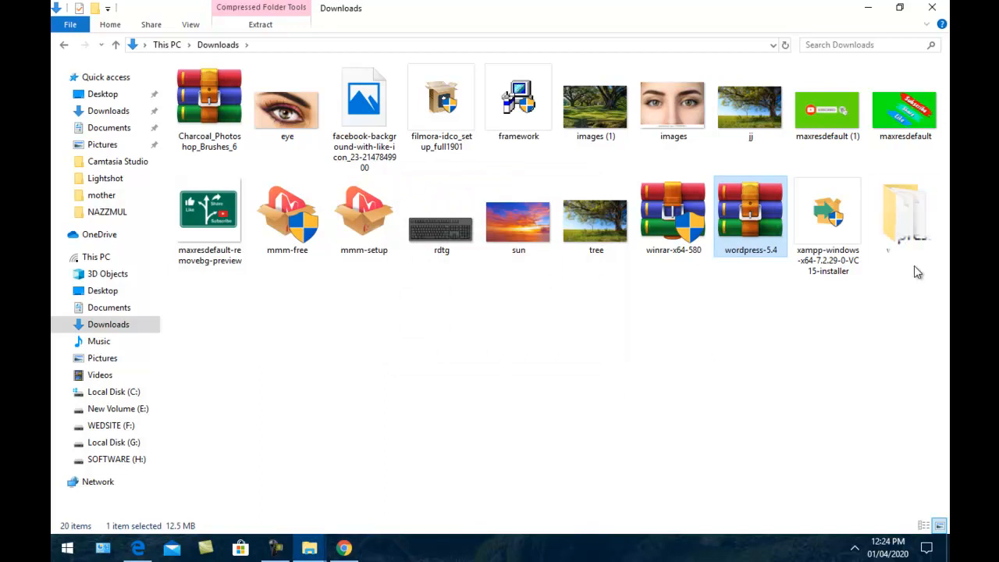
double_click(901, 222)
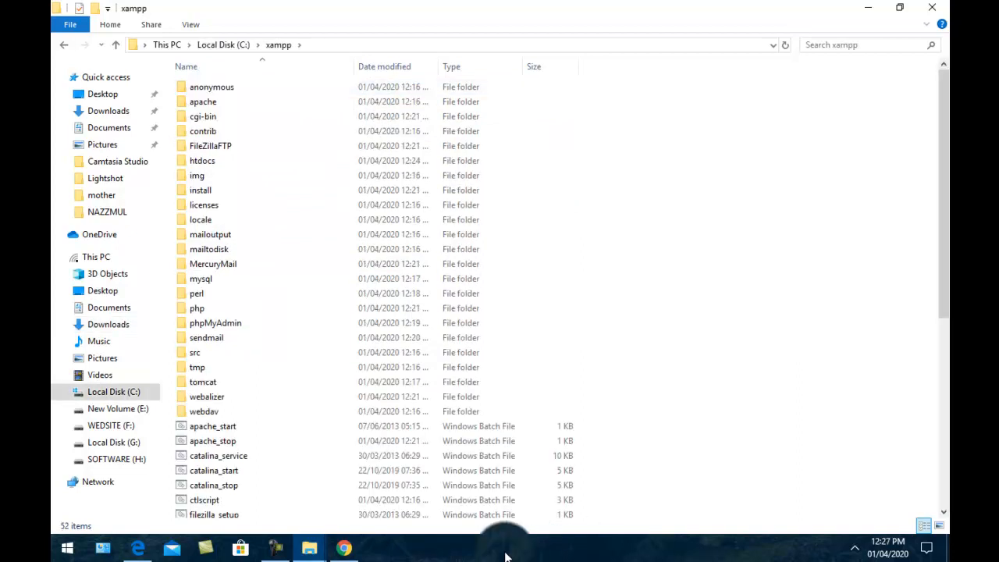
Load localhost in Chrome, which refuses to connect, then minimize the browser
left_click(342, 546)
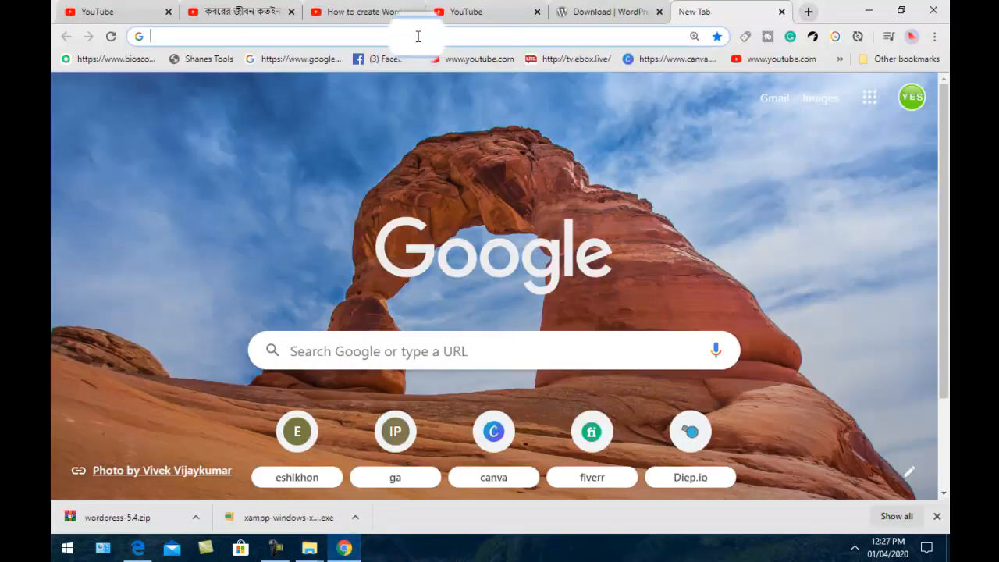
type("lo")
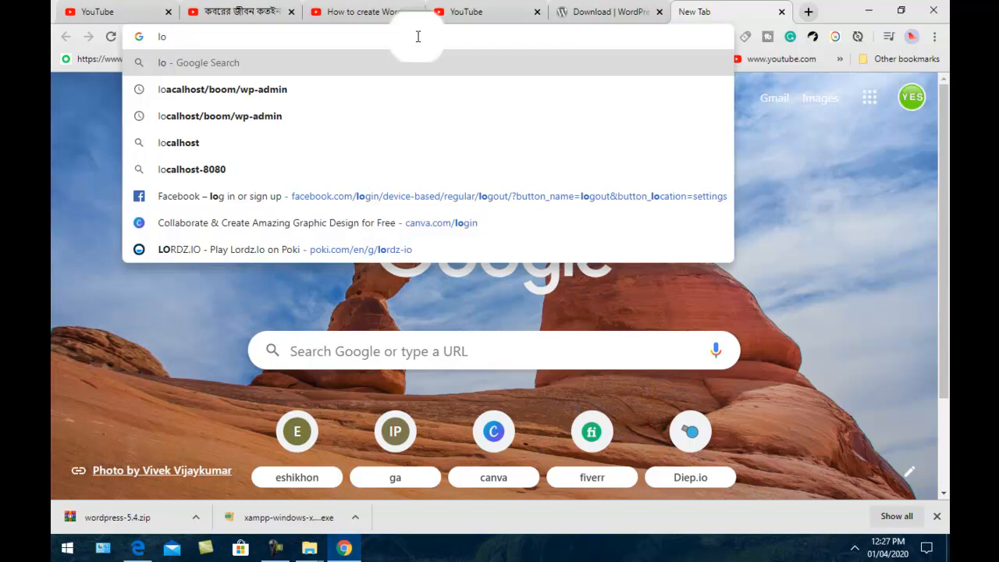
type("ca")
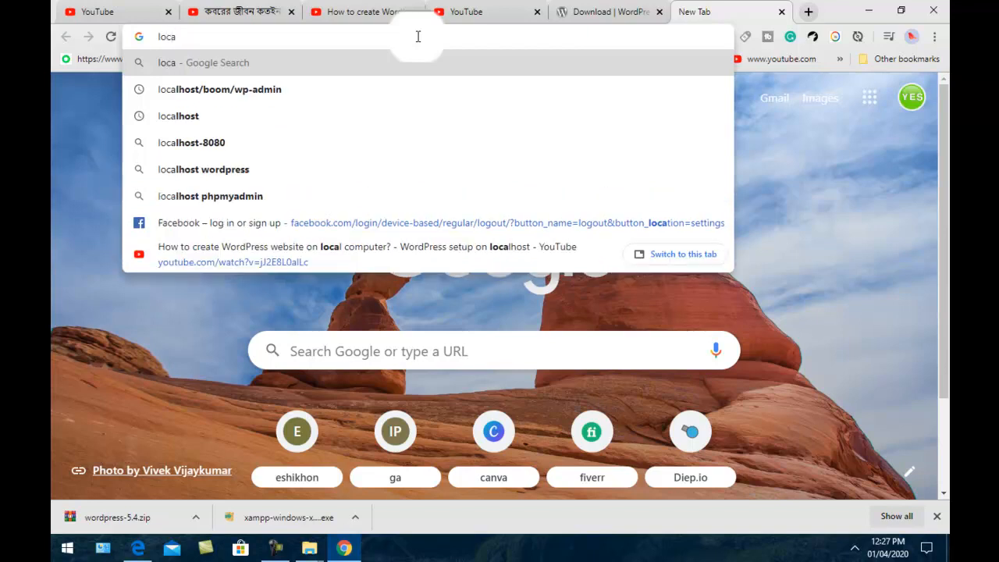
type("l")
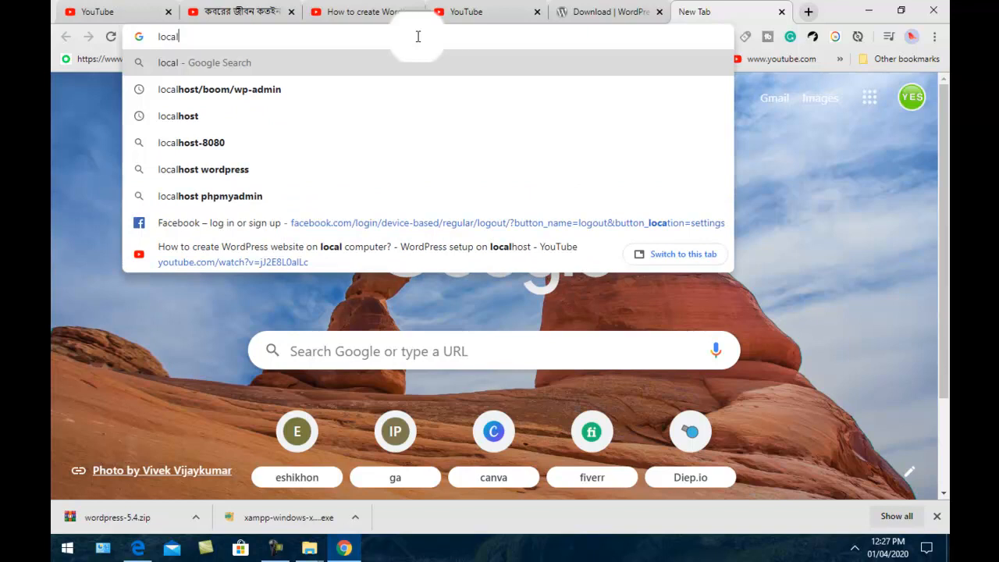
type("host")
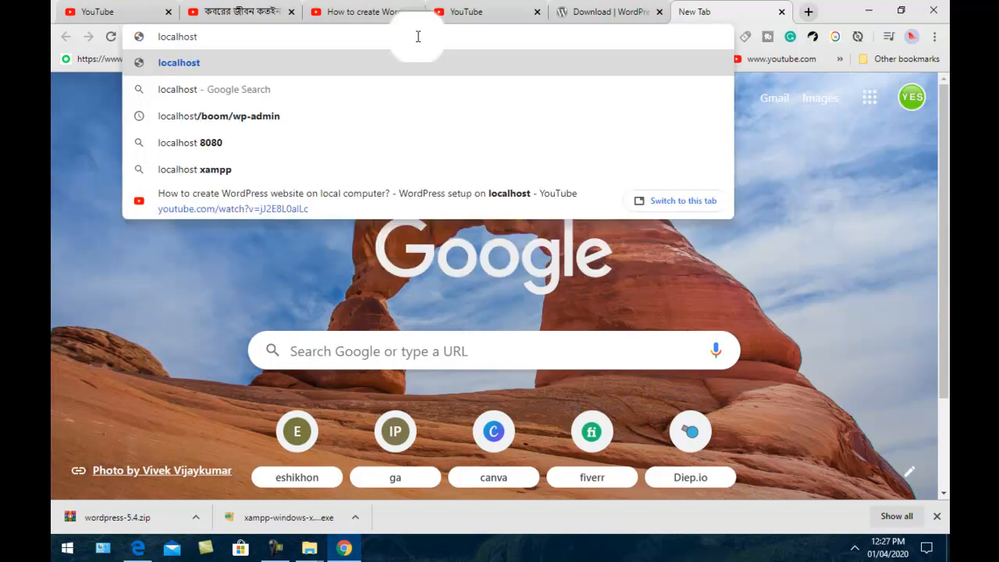
key("Return")
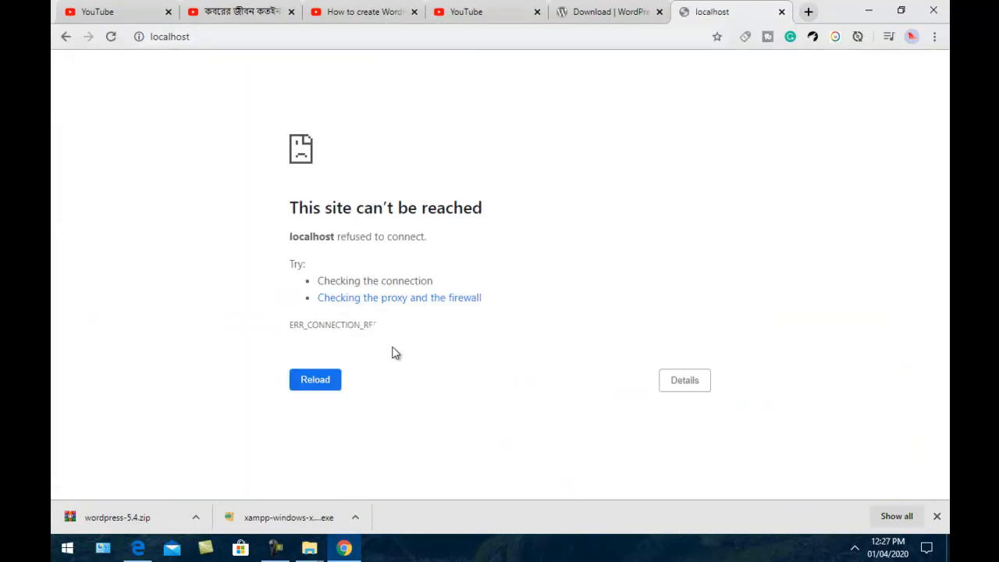
left_click(869, 11)
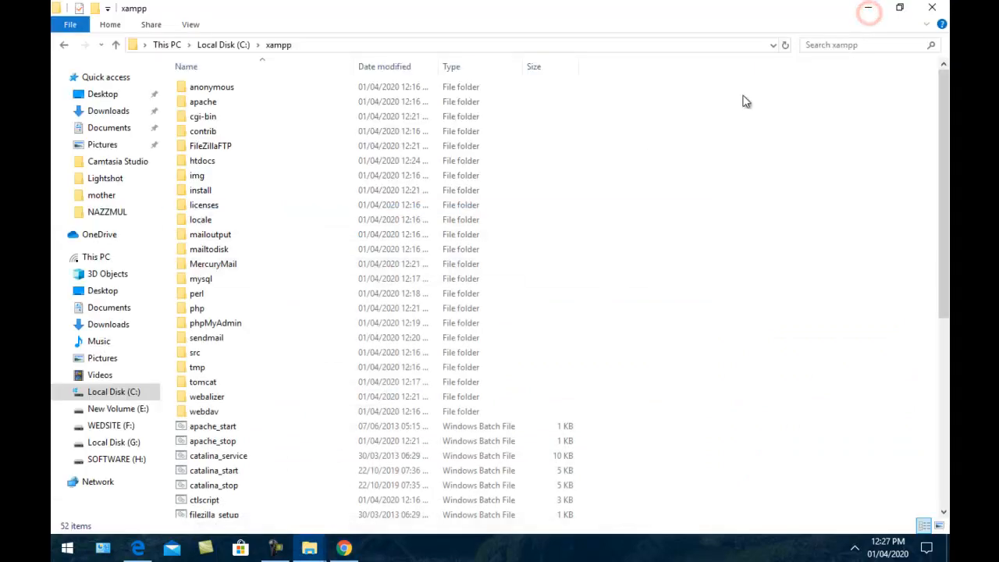
Open htdocs, minimize File Explorer, and refresh the desktop twice
double_click(634, 157)
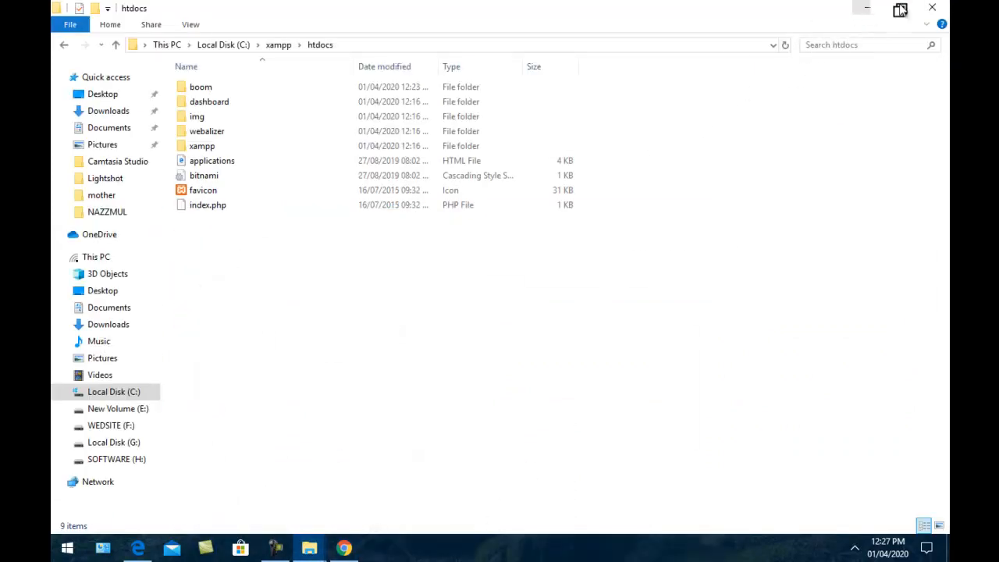
left_click(880, 14)
right_click(458, 201)
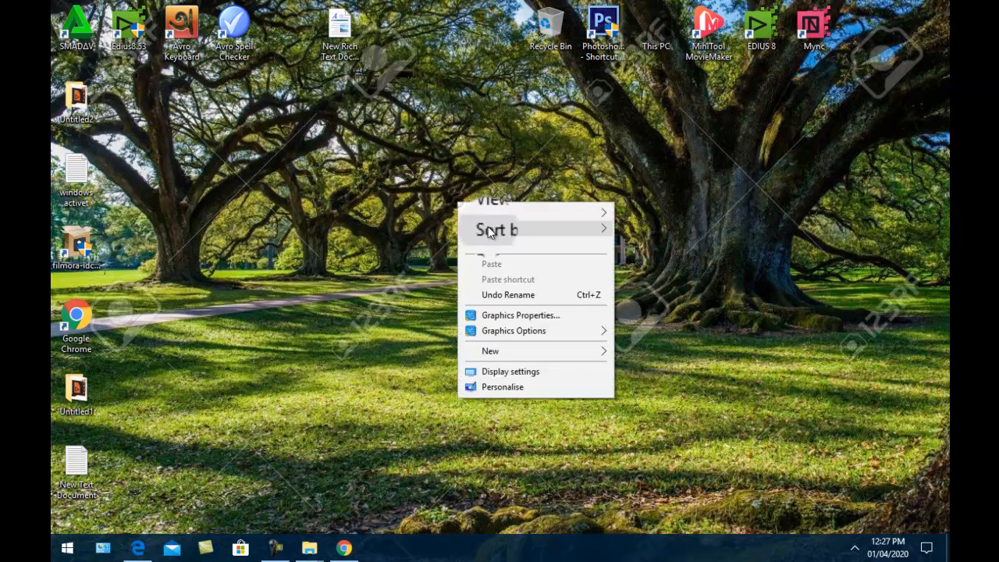
left_click(490, 243)
right_click(484, 217)
left_click(507, 260)
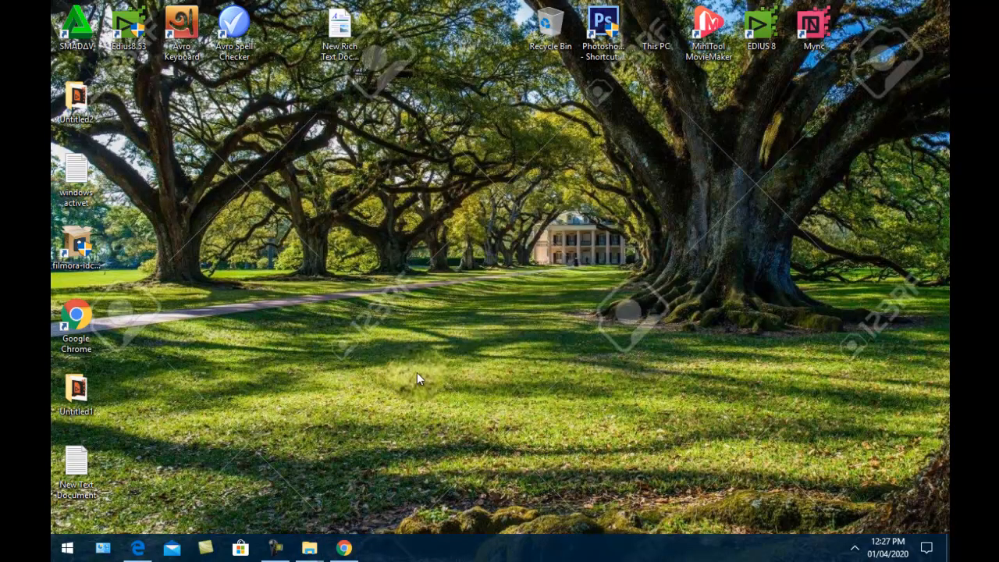
left_click(857, 553)
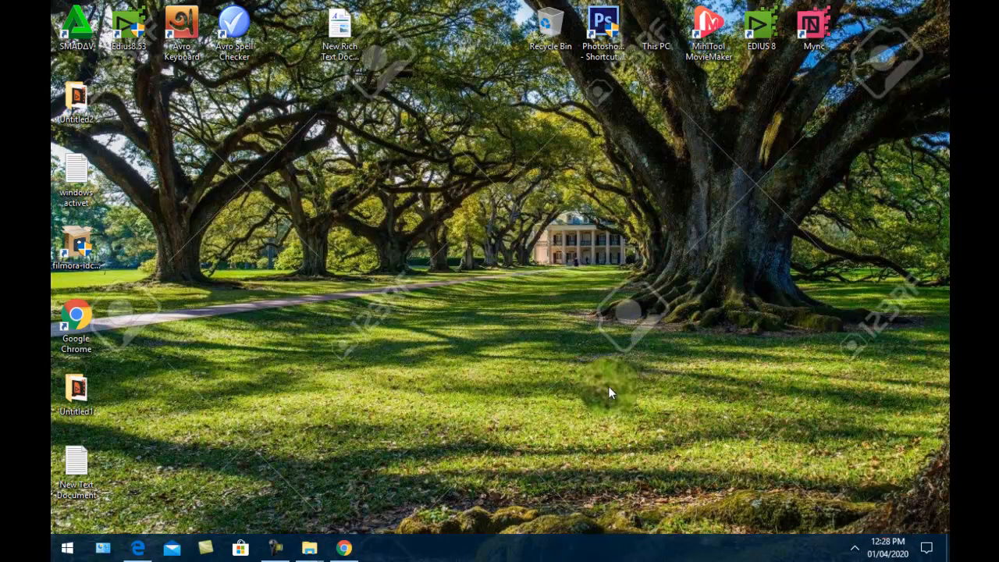
Search 'xam' in the Start menu and pin XAMPP Control Panel to the taskbar
left_click(73, 548)
type("x")
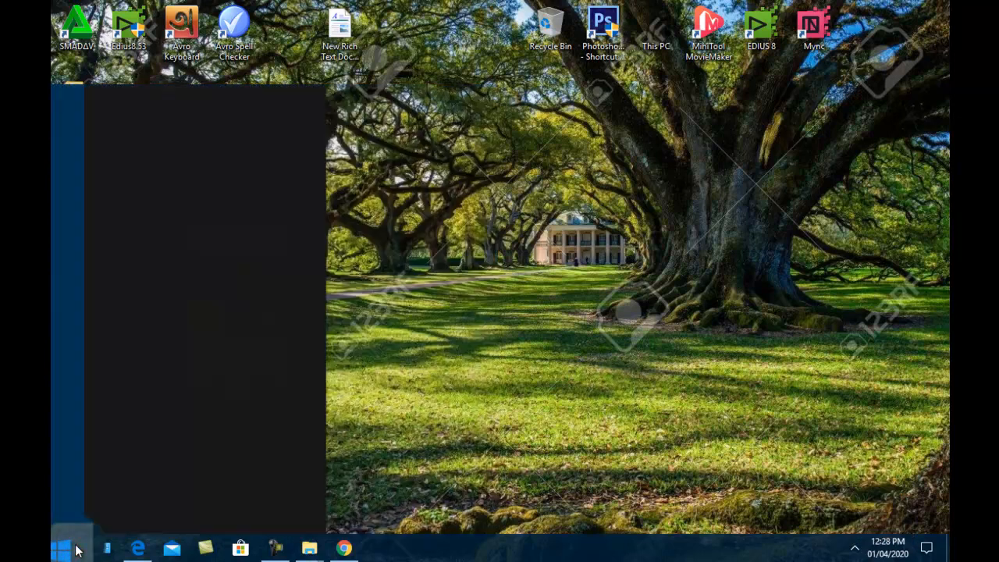
type("a")
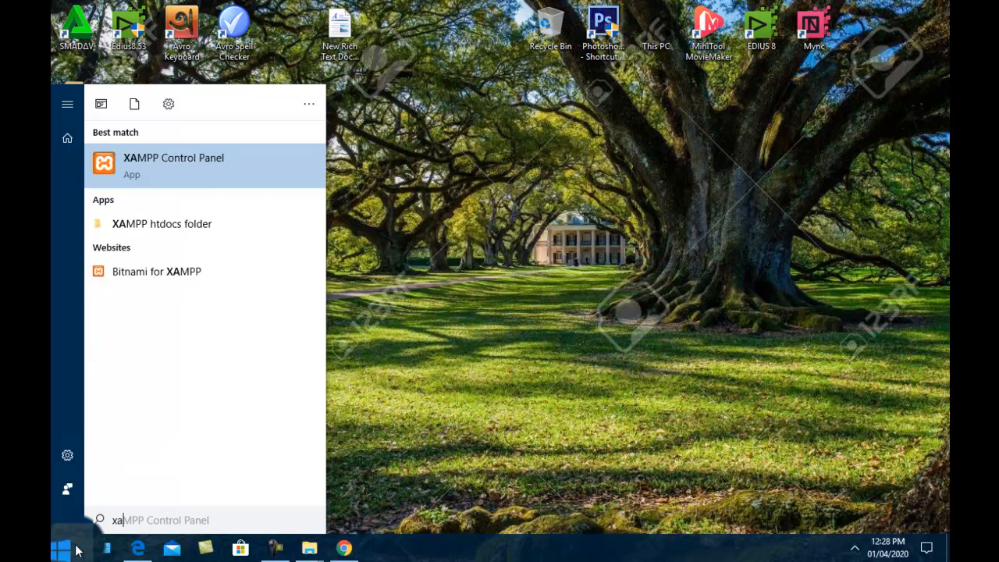
type("m")
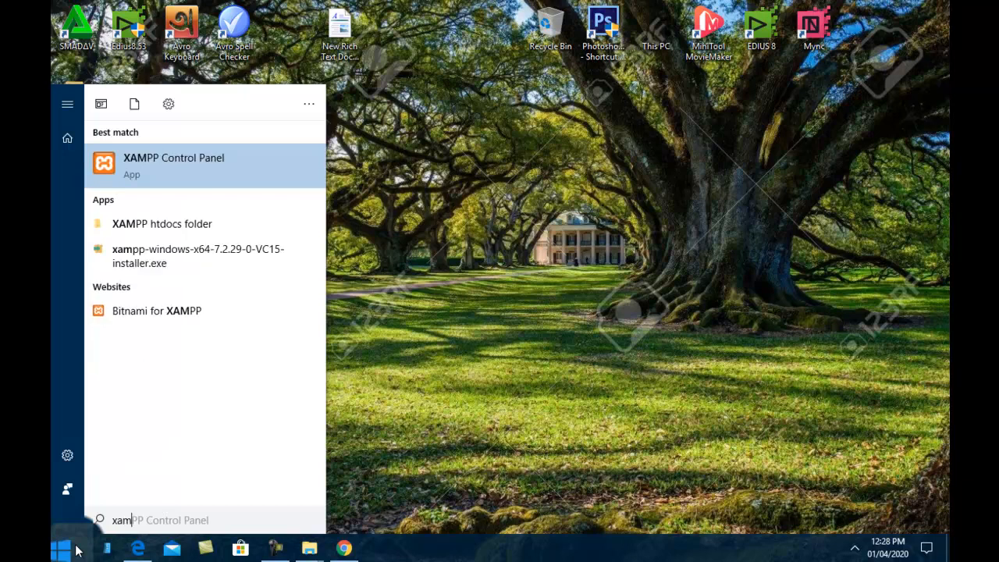
left_click(185, 166)
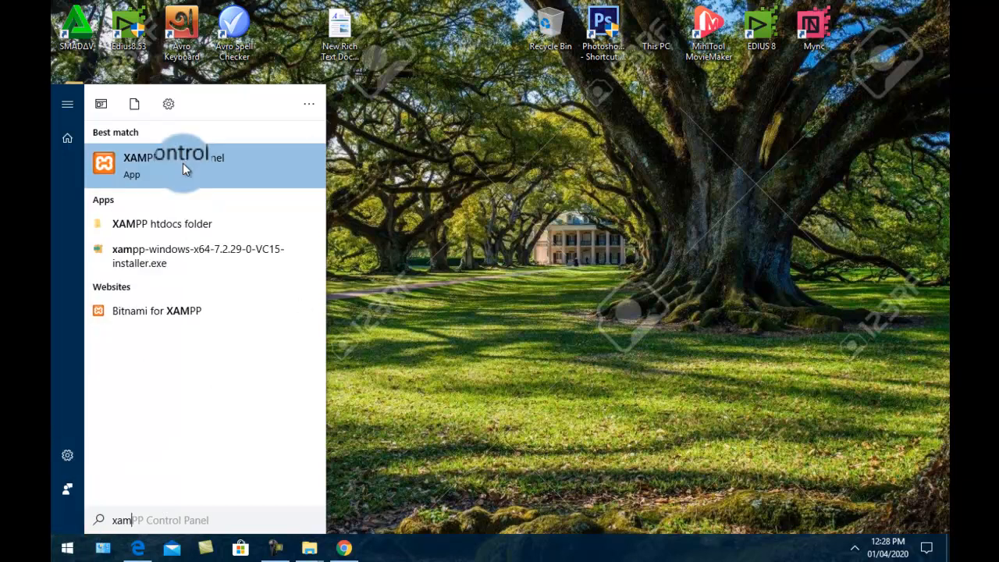
right_click(182, 164)
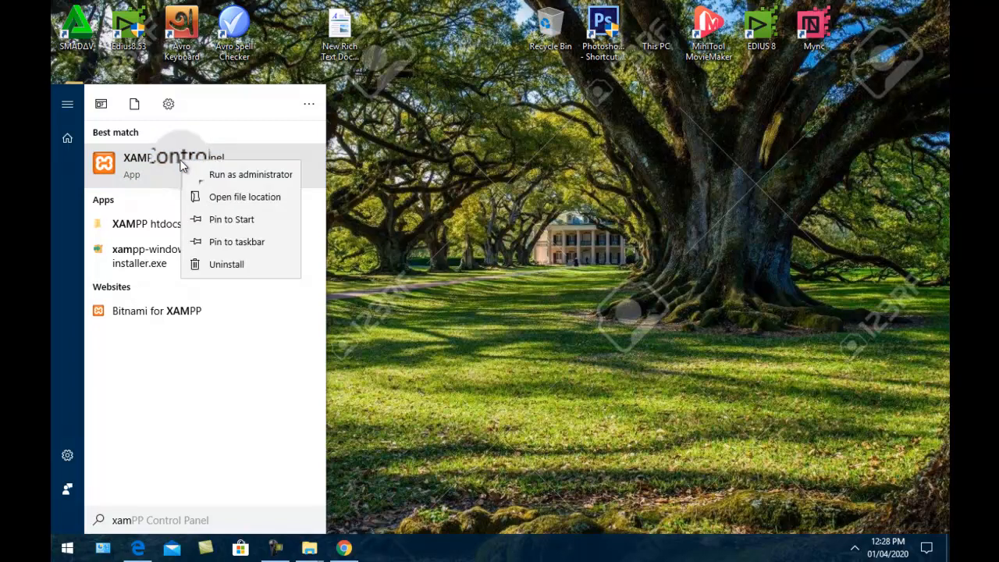
left_click(232, 241)
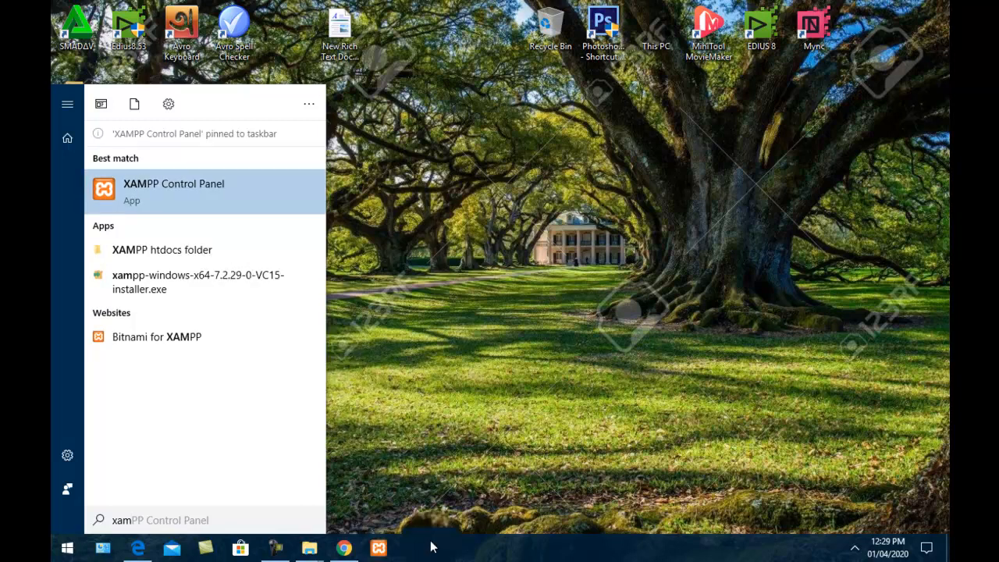
left_click(430, 234)
right_click(382, 211)
left_click(414, 259)
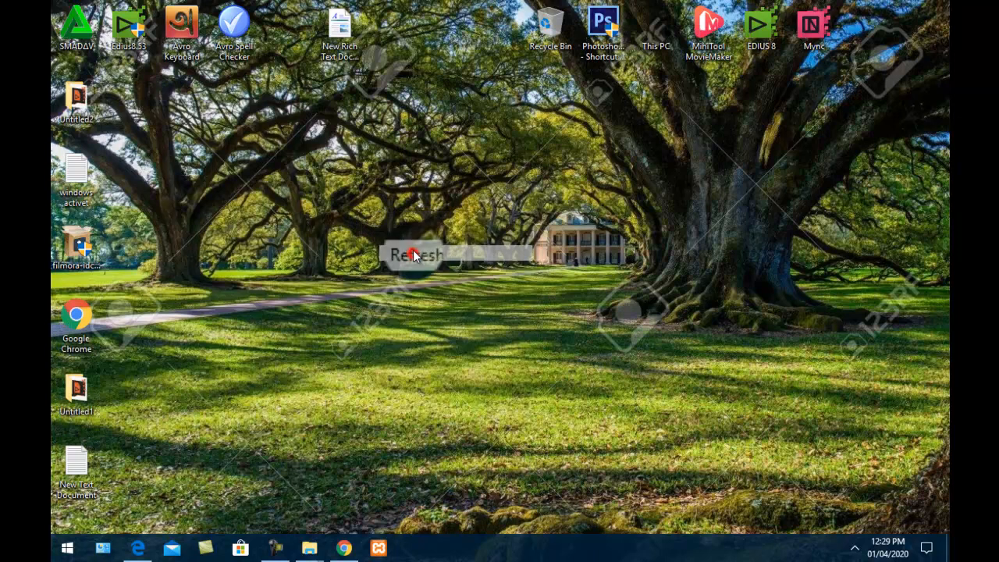
Launch XAMPP in English and start Apache and MySQL, dismissing both firewall alerts
left_click(376, 547)
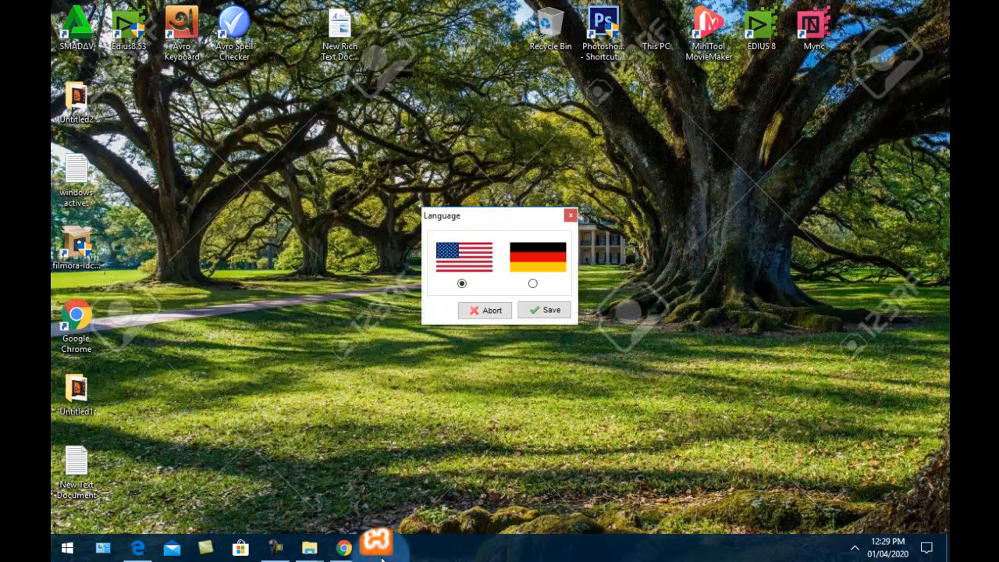
left_click(551, 311)
left_click(452, 114)
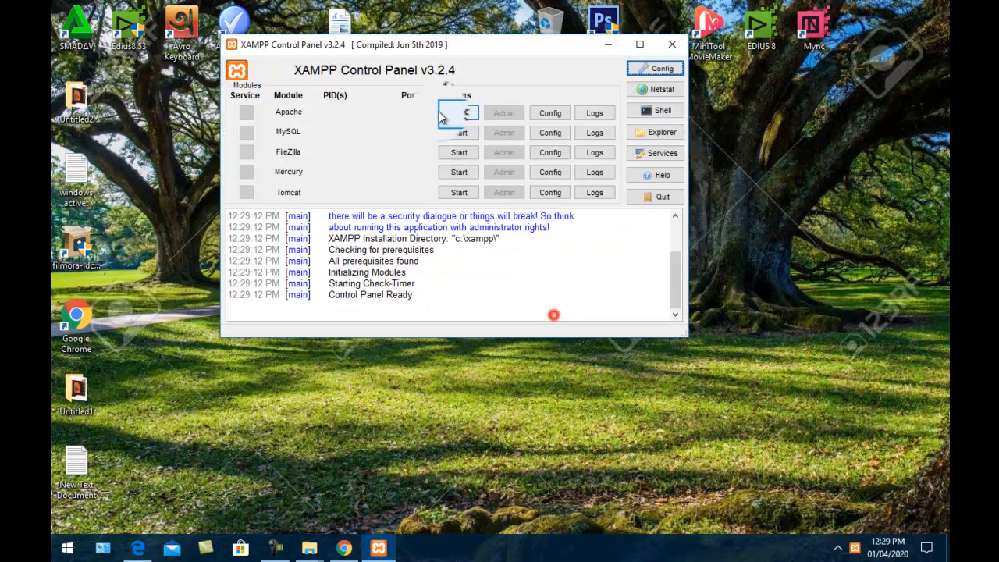
left_click(454, 133)
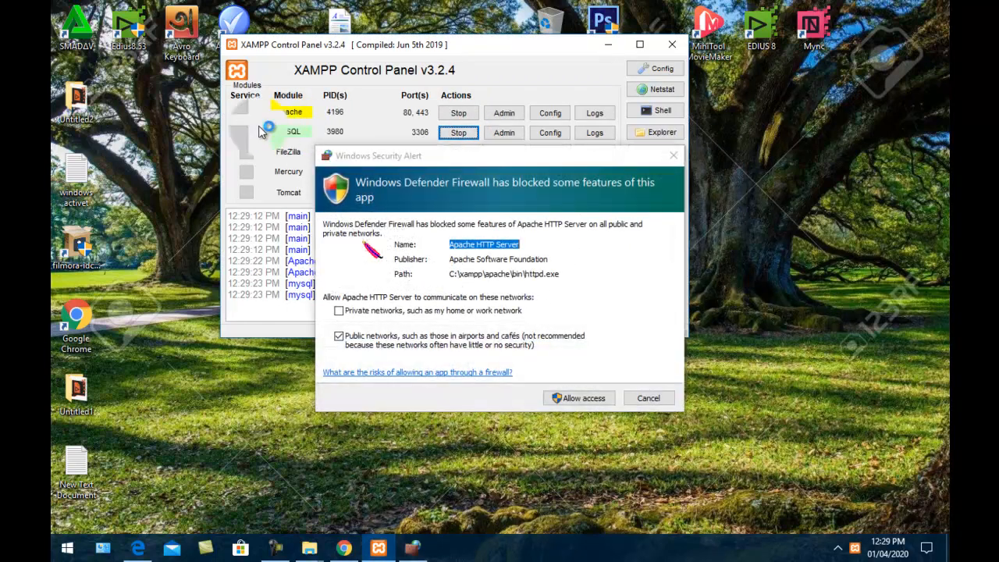
left_click(658, 400)
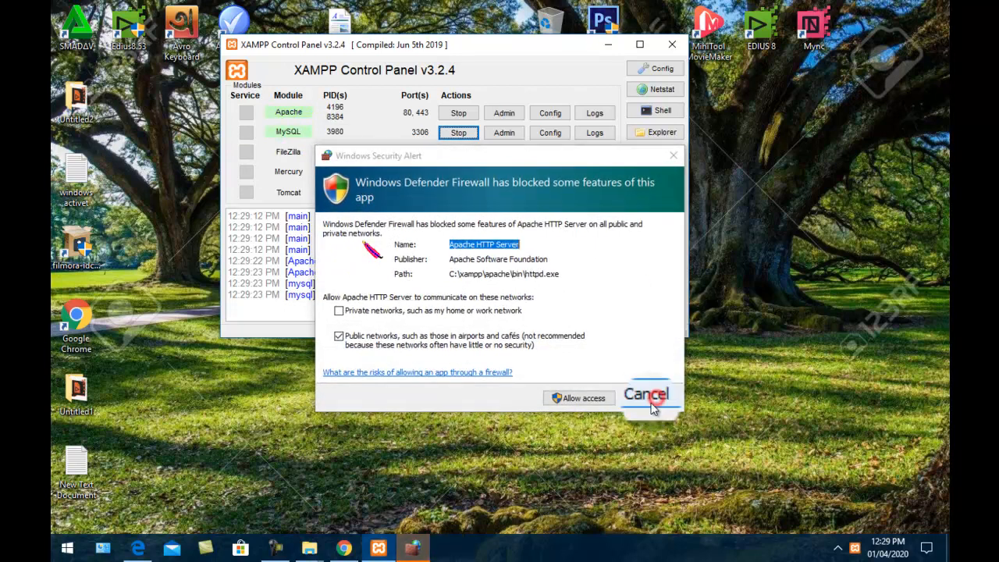
left_click(661, 398)
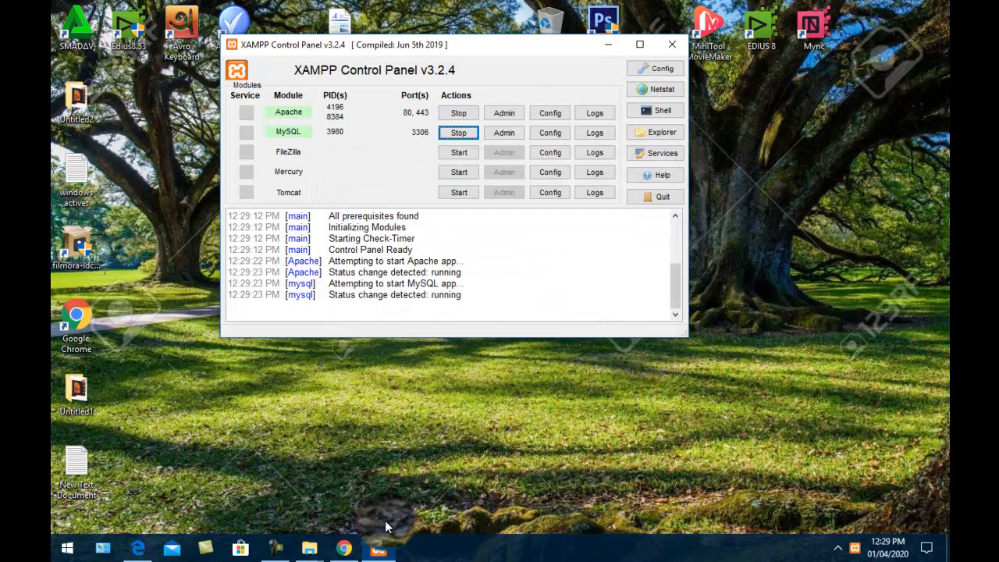
Reload localhost in Chrome so the Welcome to XAMPP page loads
left_click(343, 548)
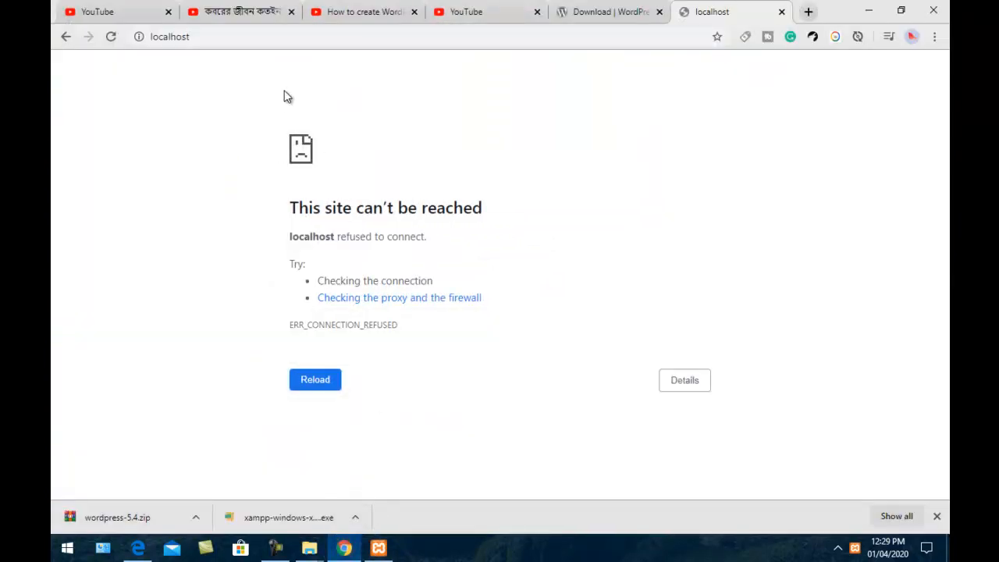
left_click(283, 37)
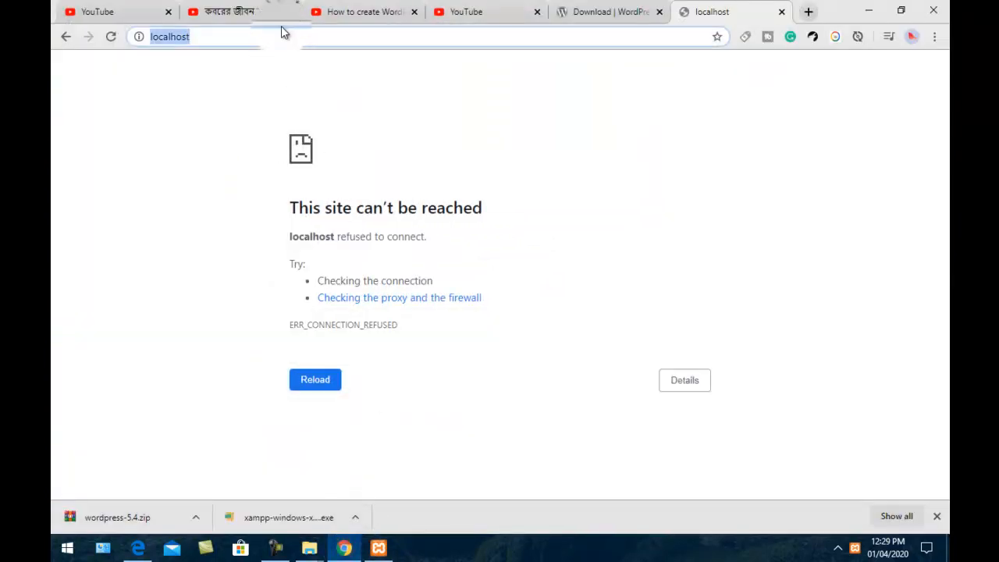
key("Return")
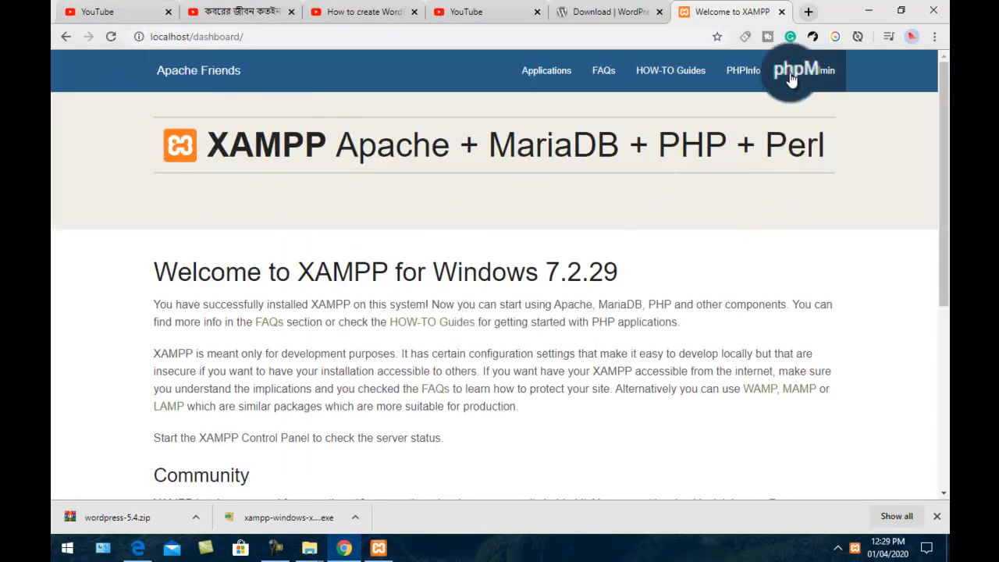
Open phpMyAdmin from the XAMPP dashboard's top navigation bar
left_click(824, 74)
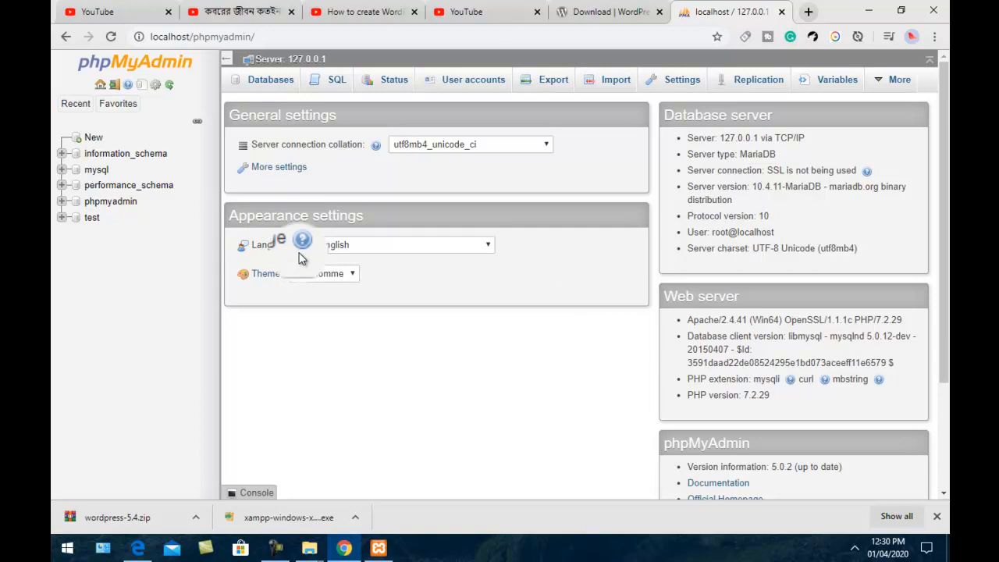
In Databases, create a new database named my_first with utf8mb4_general_ci collation
left_click(284, 84)
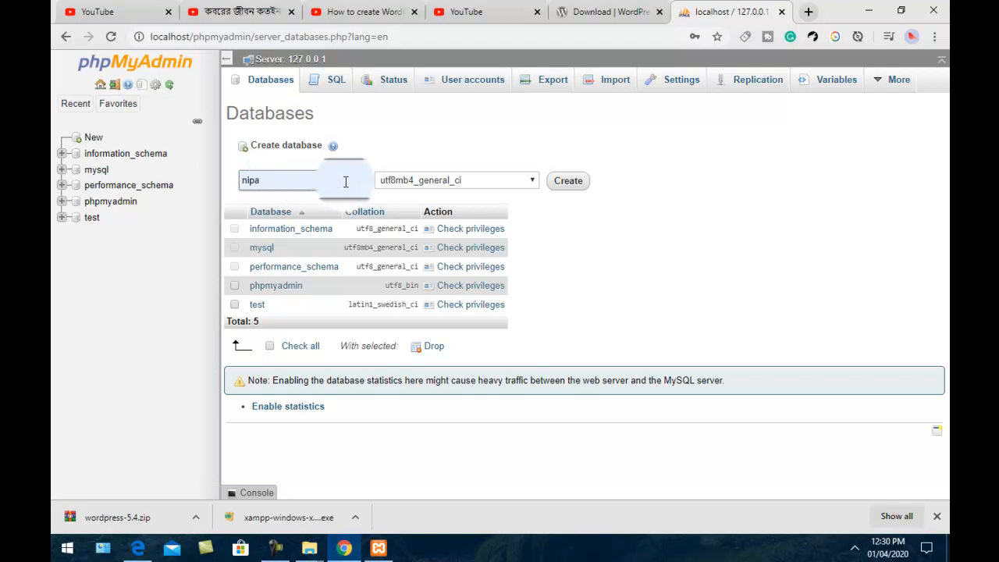
left_click(272, 180)
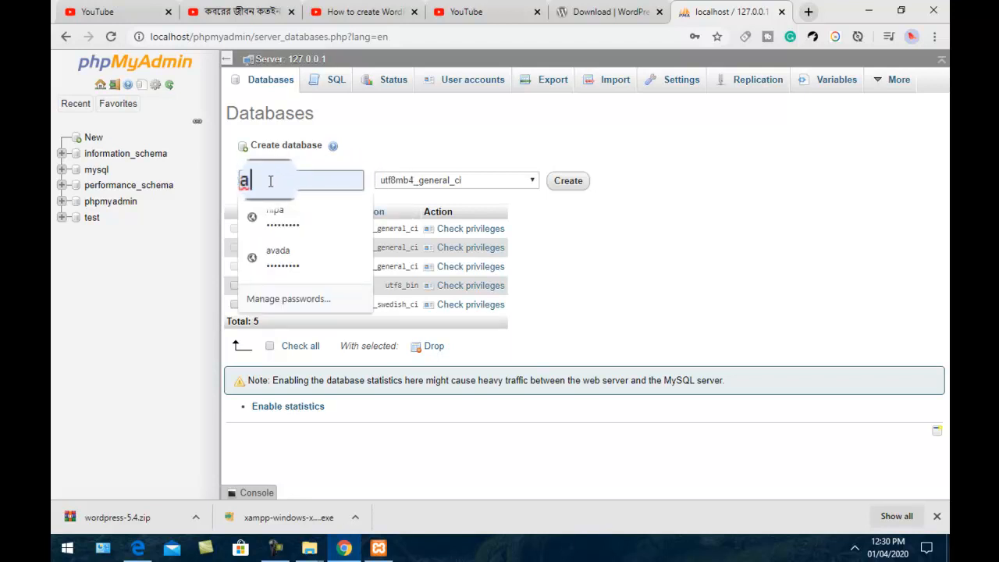
double_click(270, 181)
key("BackSpace")
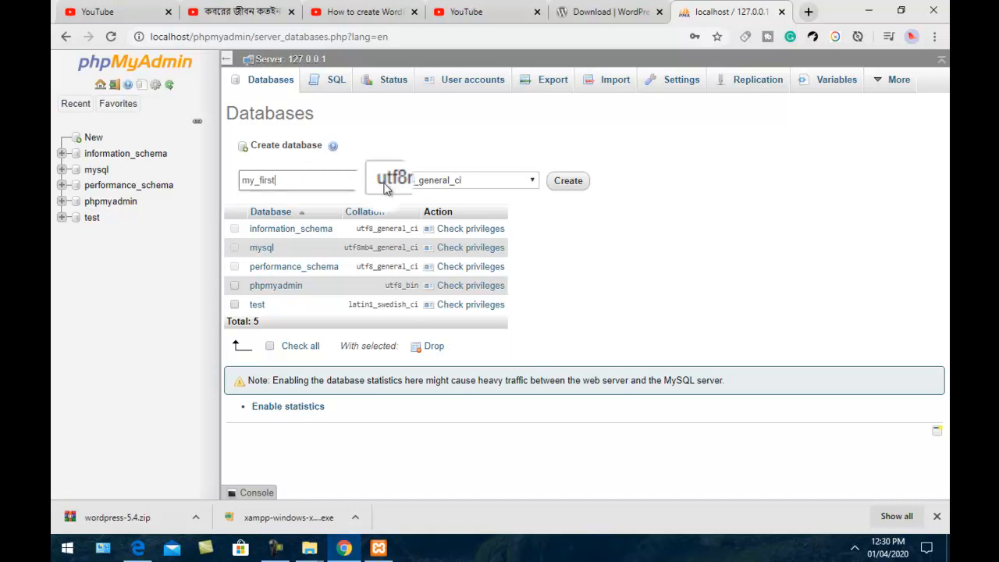
left_click(531, 181)
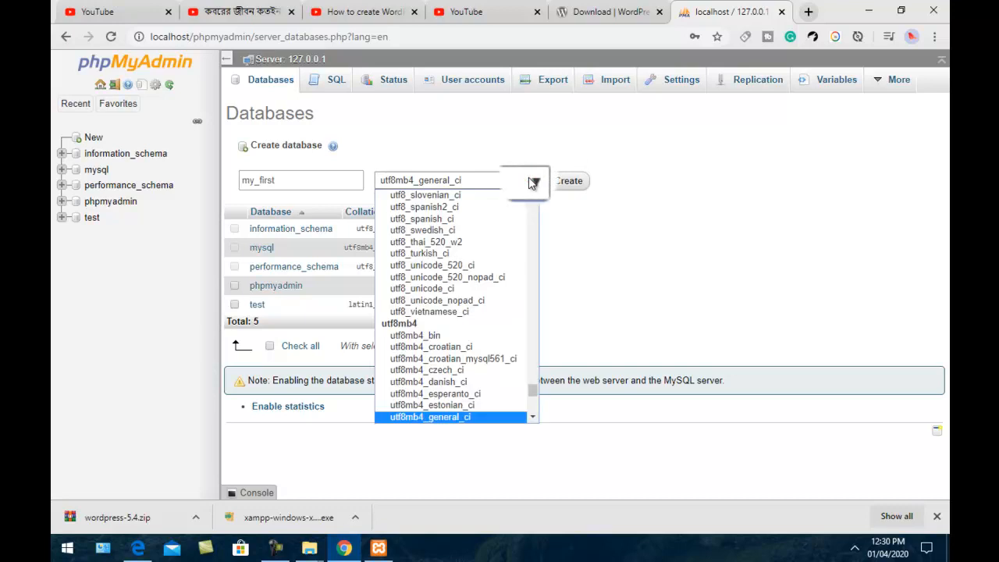
left_click(533, 182)
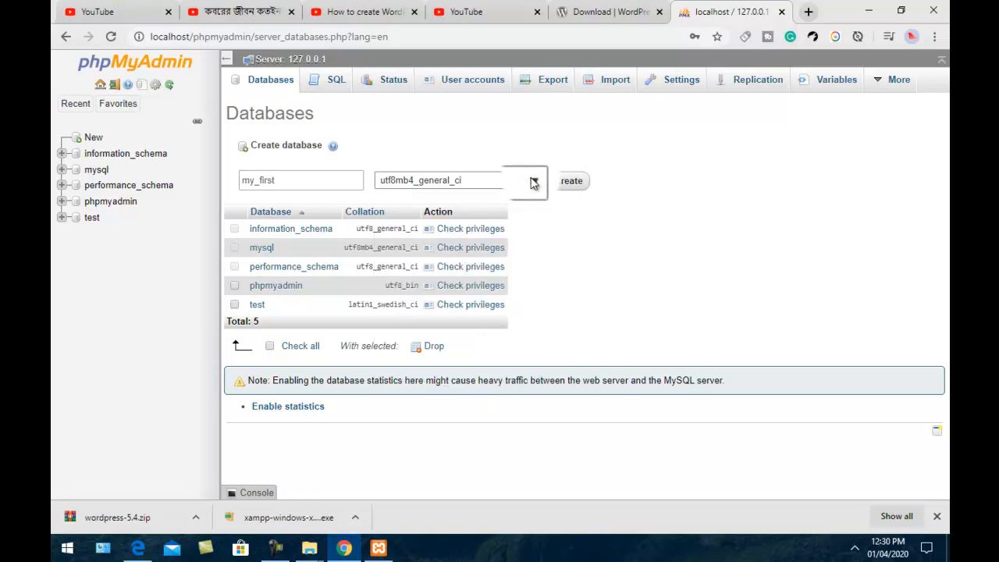
left_click(533, 182)
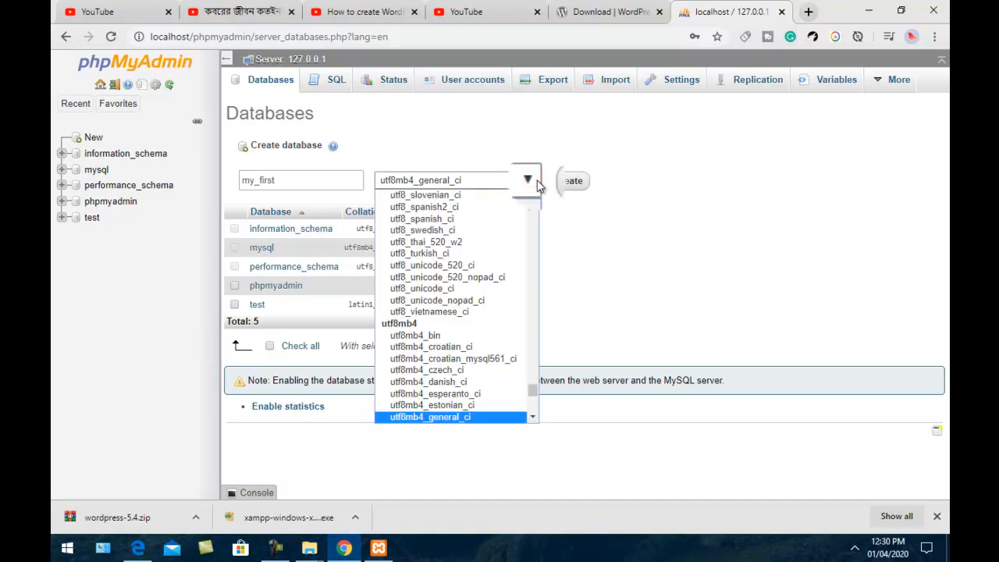
left_click(537, 183)
left_click(573, 184)
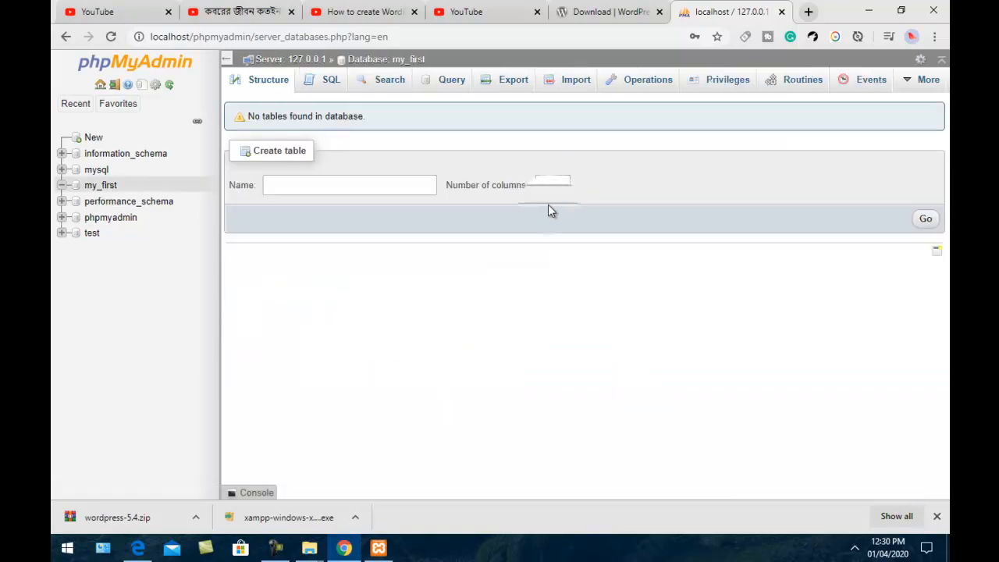
Open the Add user account form from phpMyAdmin's User accounts page
left_click(100, 84)
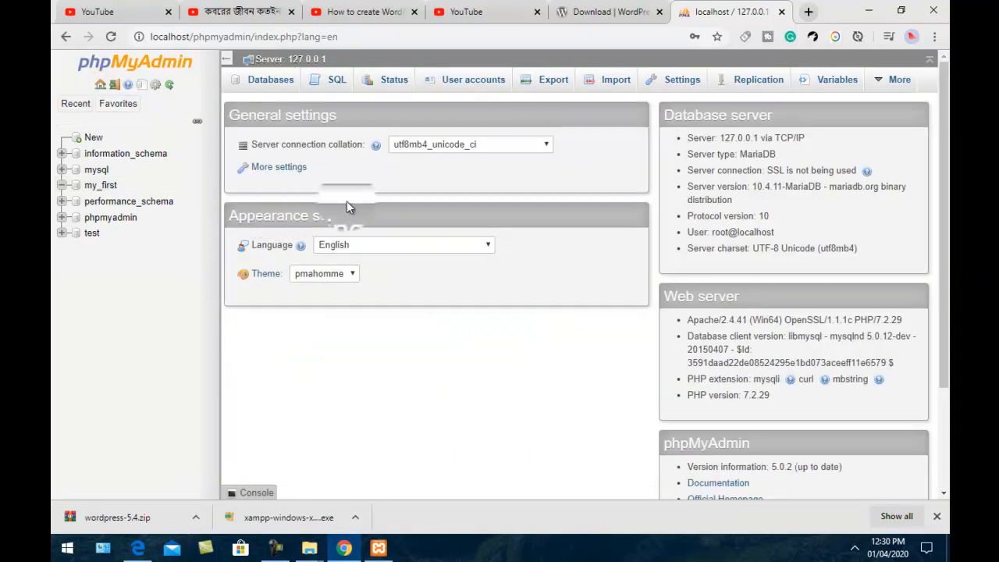
left_click(485, 84)
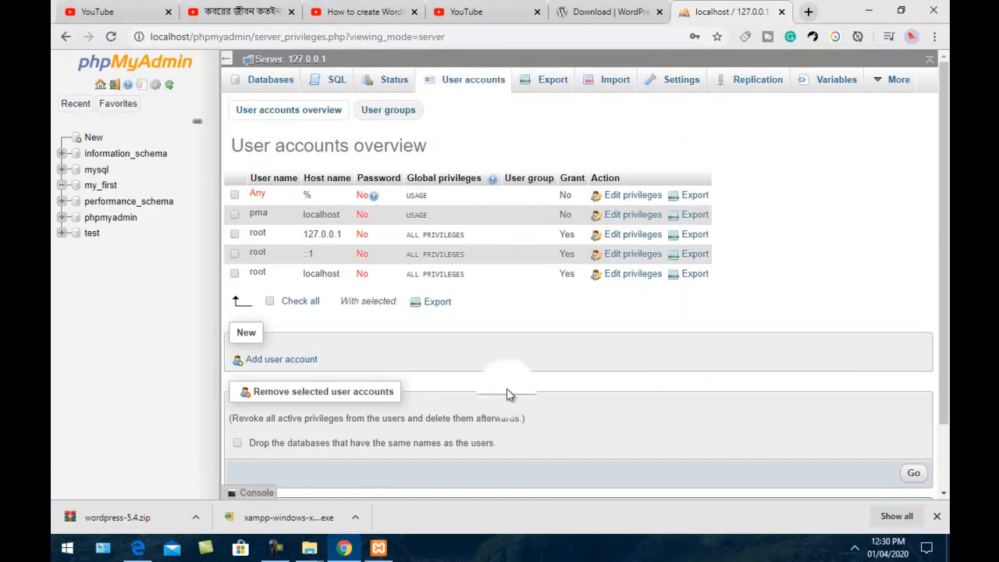
left_click(298, 364)
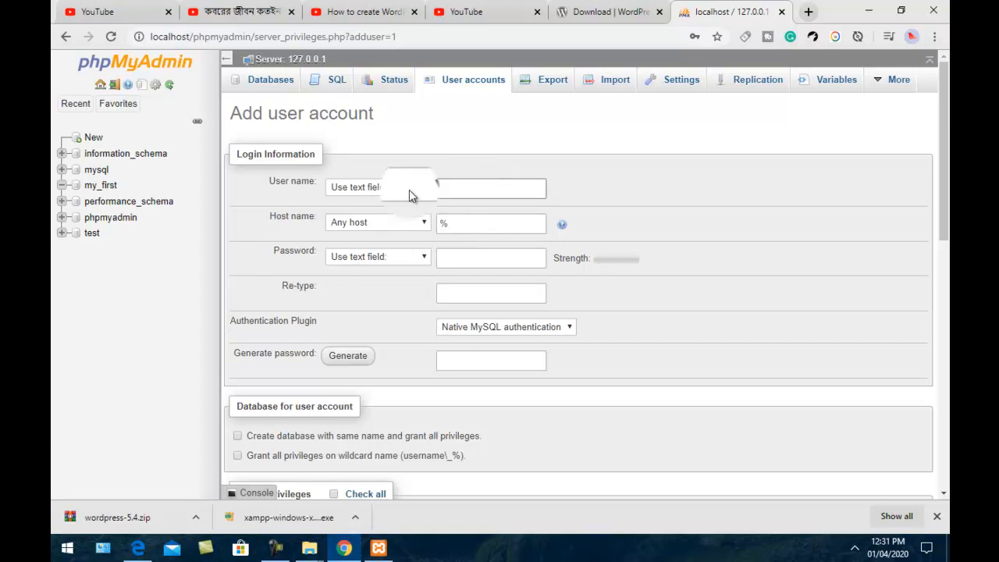
Enter the new user name and set the host name to localhost
left_click(475, 188)
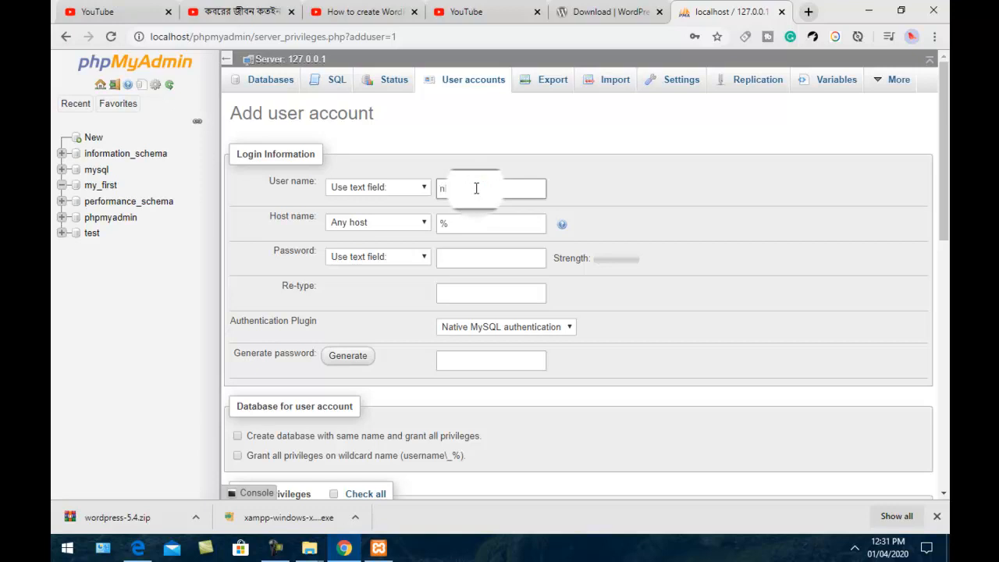
double_click(470, 226)
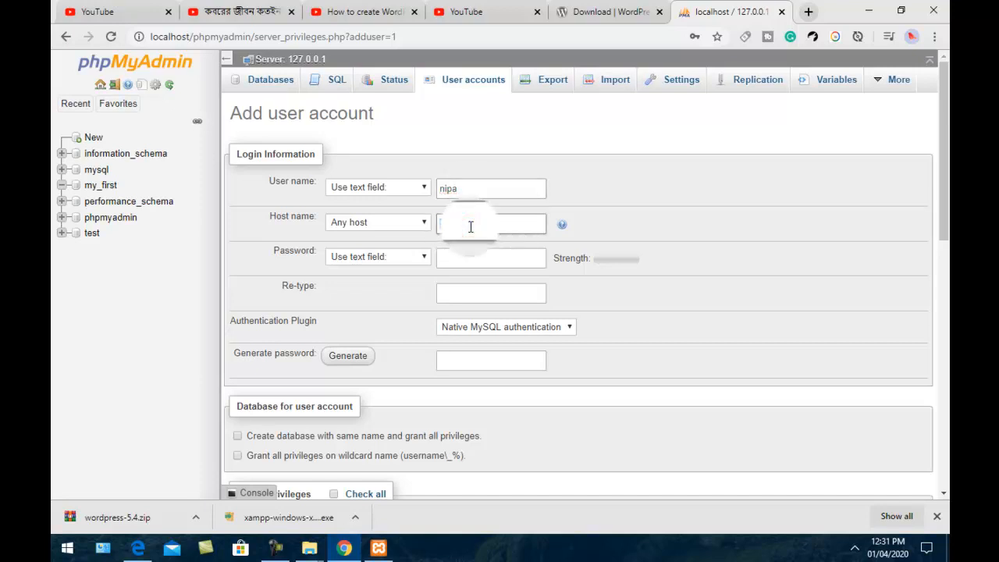
type("lo")
type("calhost")
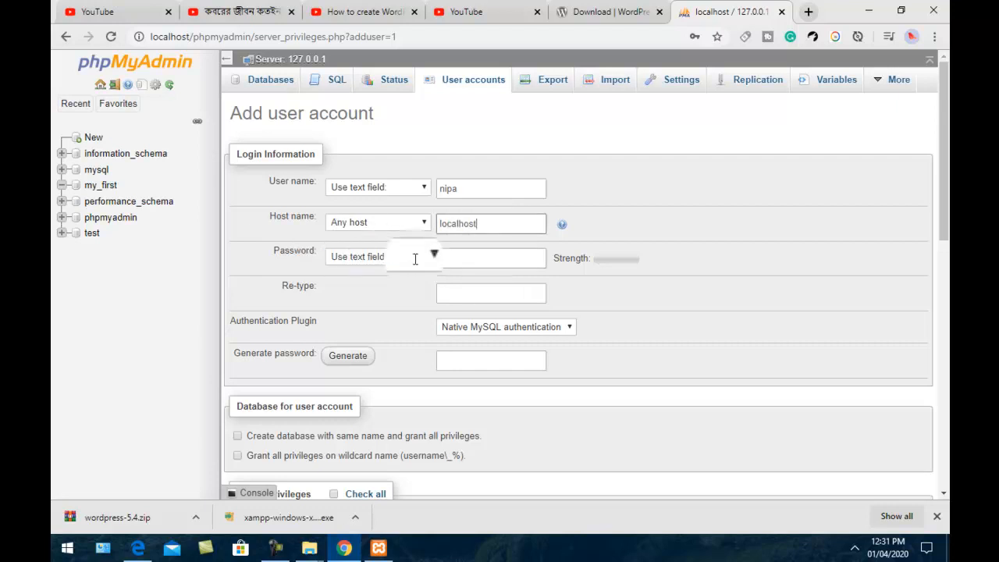
Enter the user's password and re-type it to confirm
left_click(473, 258)
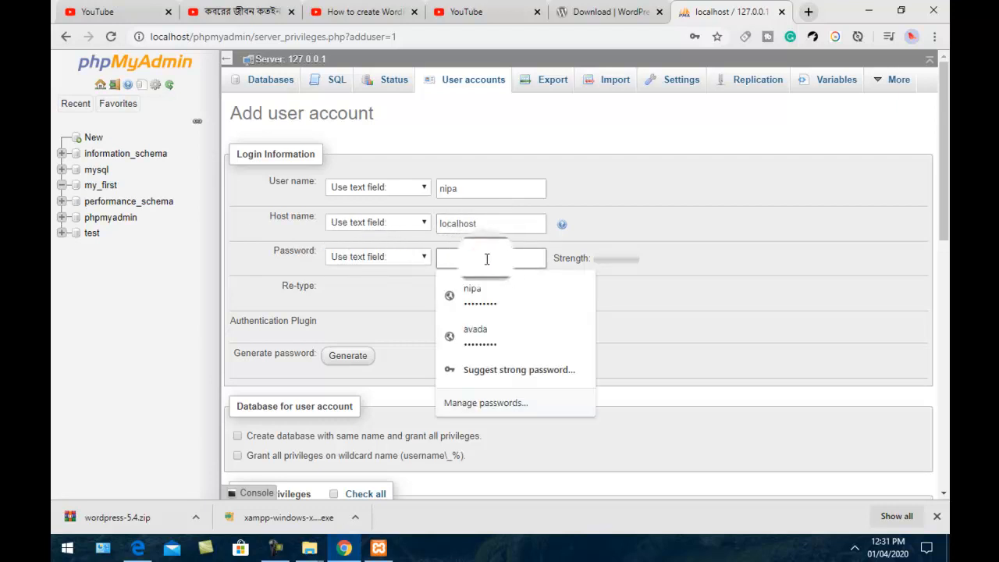
type("1••••")
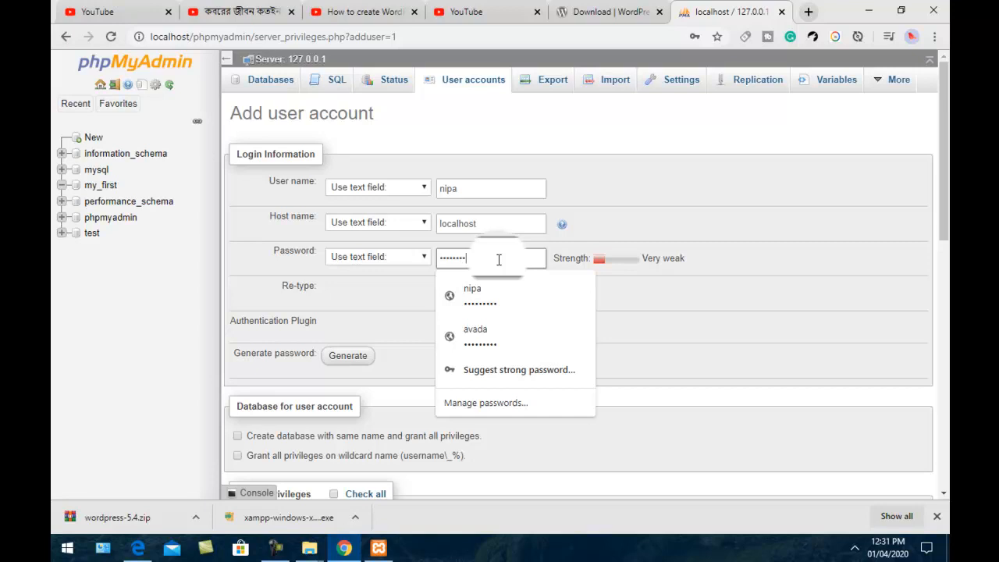
left_click(615, 203)
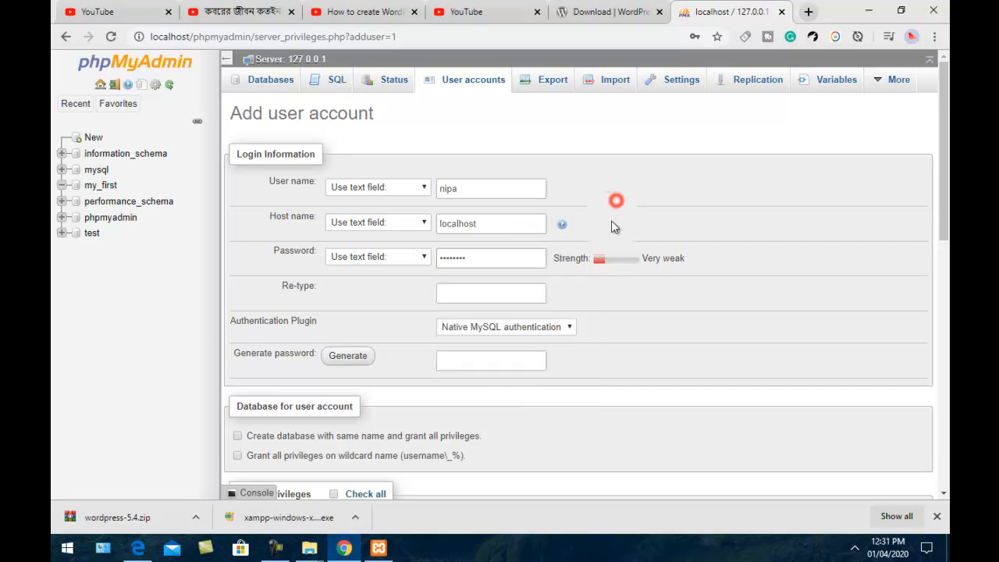
left_click(461, 290)
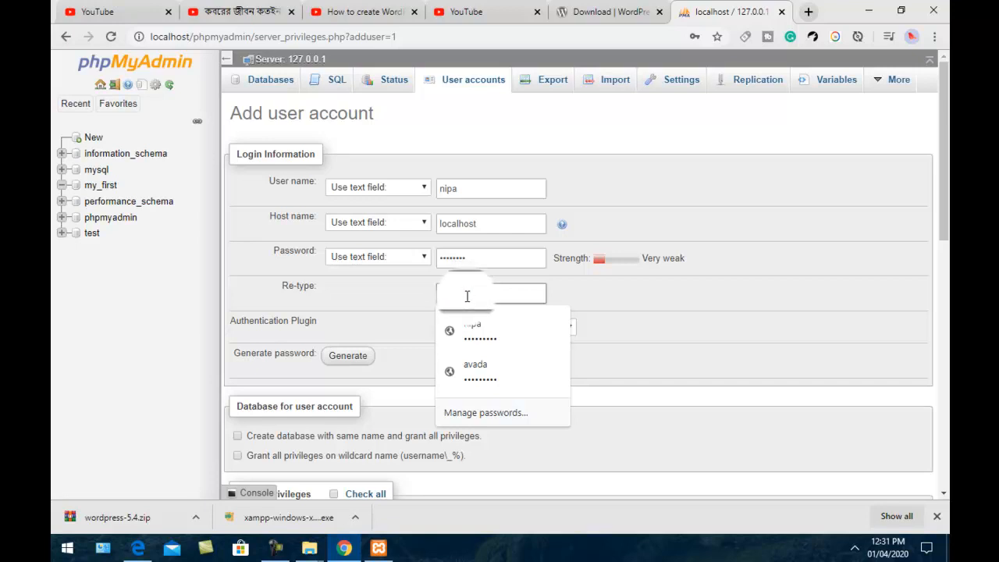
type("•")
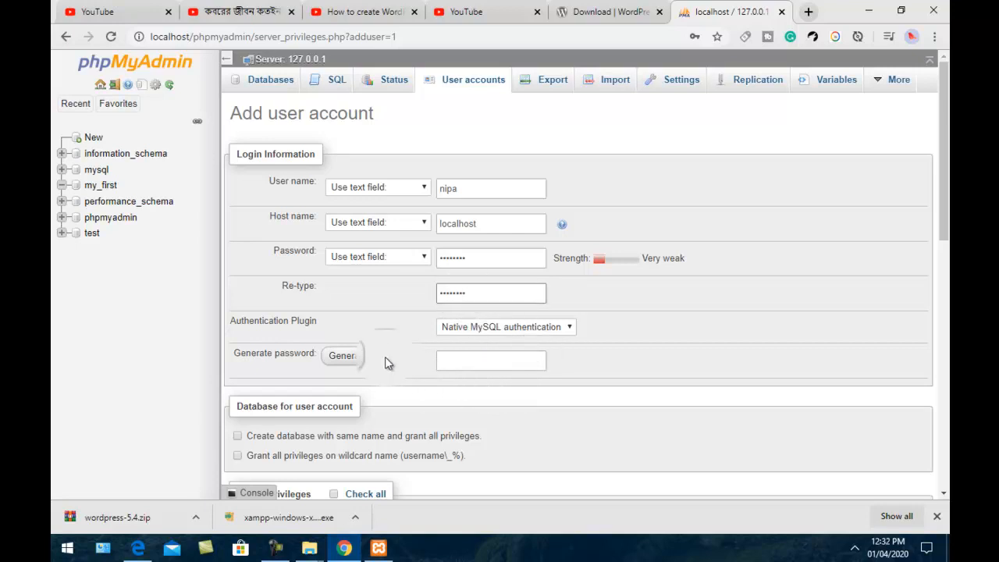
scroll(386, 361, "down", 1)
scroll(382, 360, "down", 1)
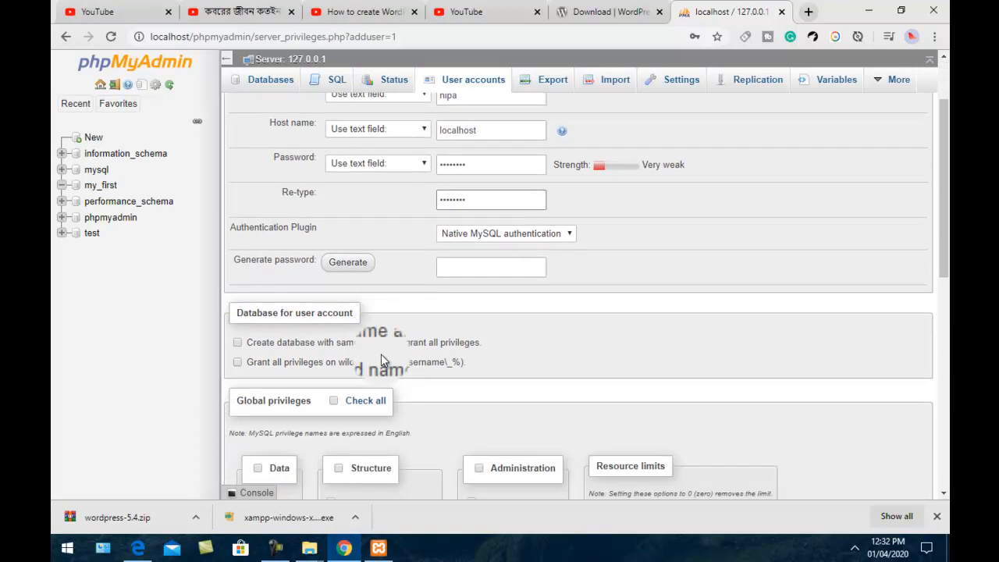
Grant the new user all global privileges and create the account, dismissing Chrome's password prompt
left_click(333, 402)
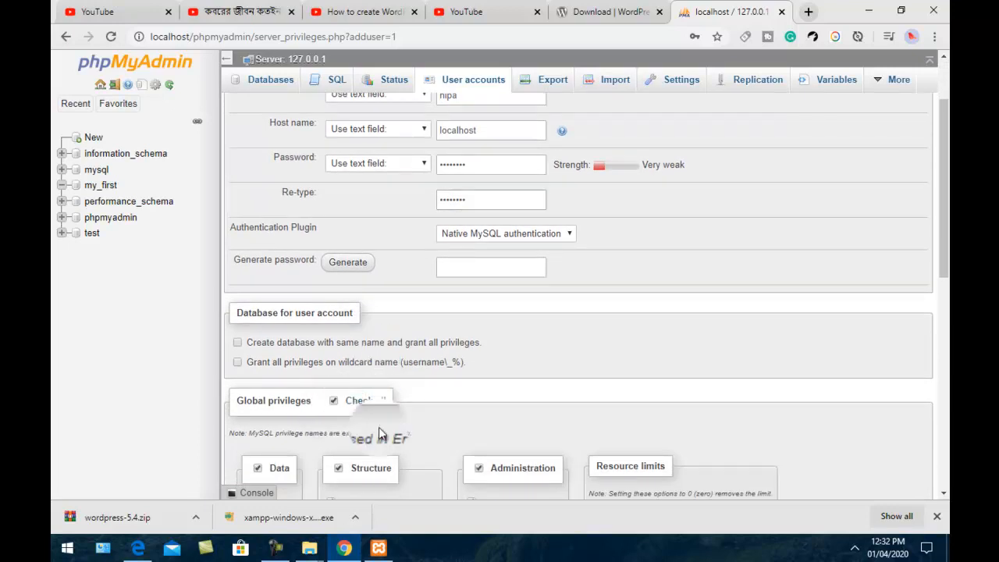
scroll(754, 447, "down", 5)
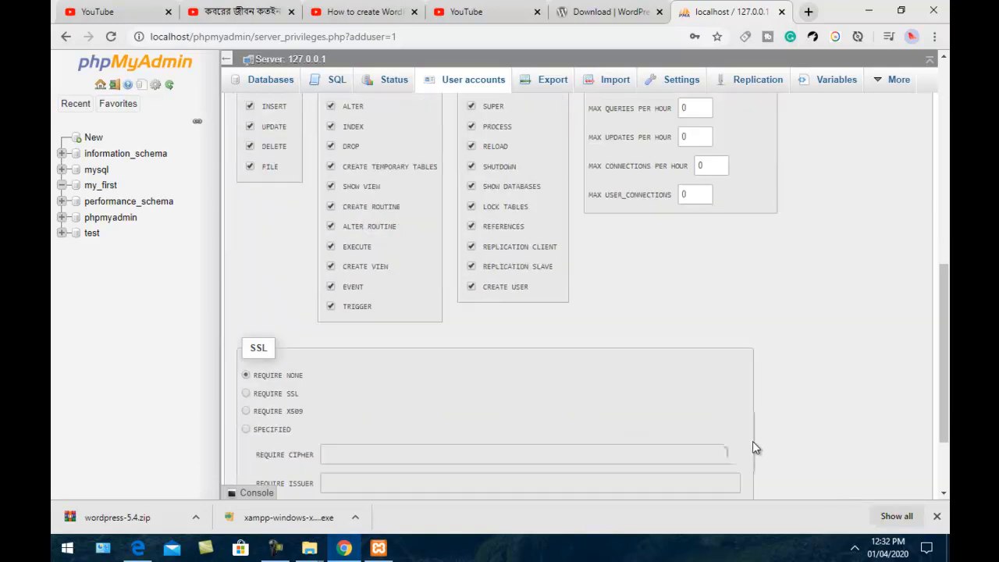
scroll(754, 447, "down", 3)
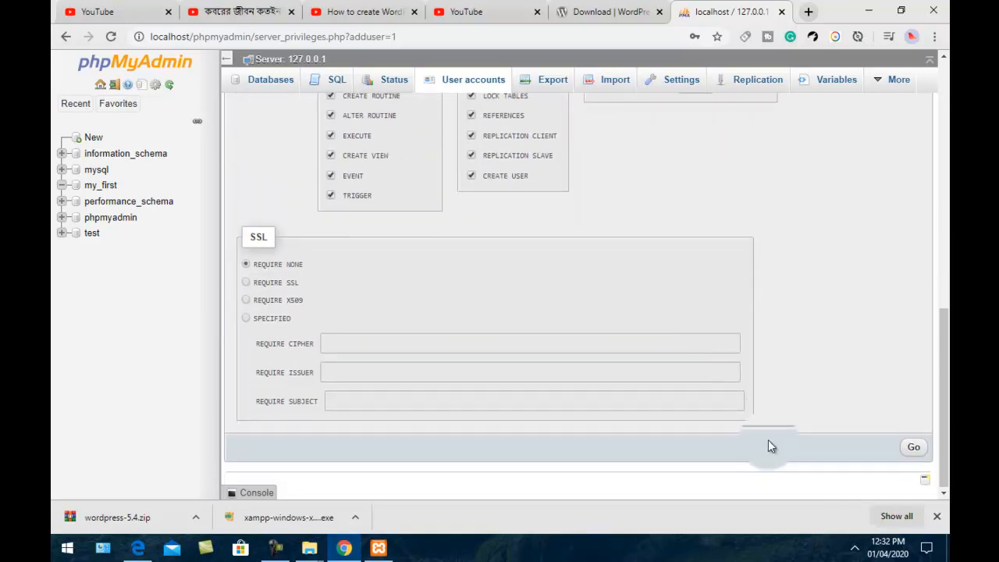
left_click(911, 448)
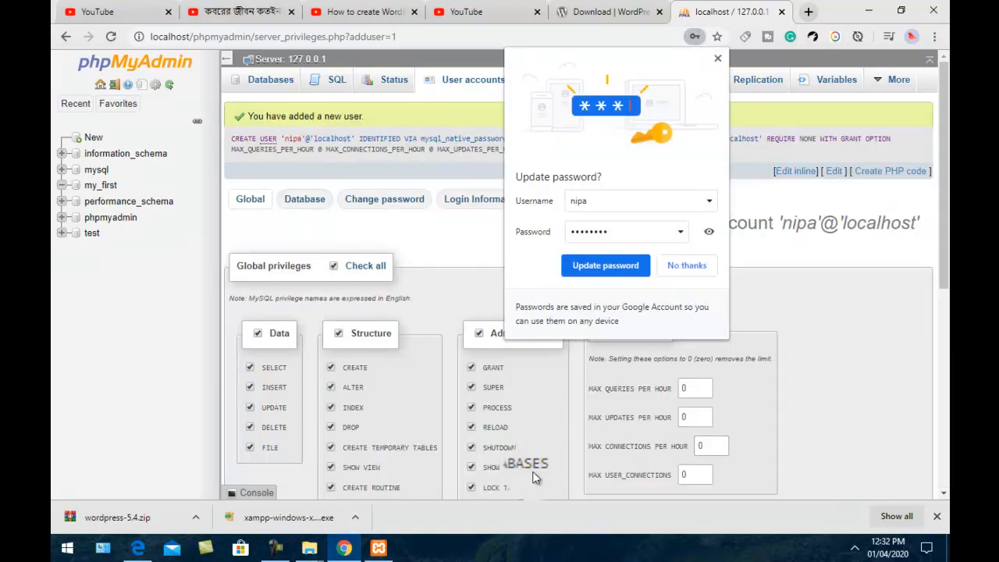
left_click(726, 54)
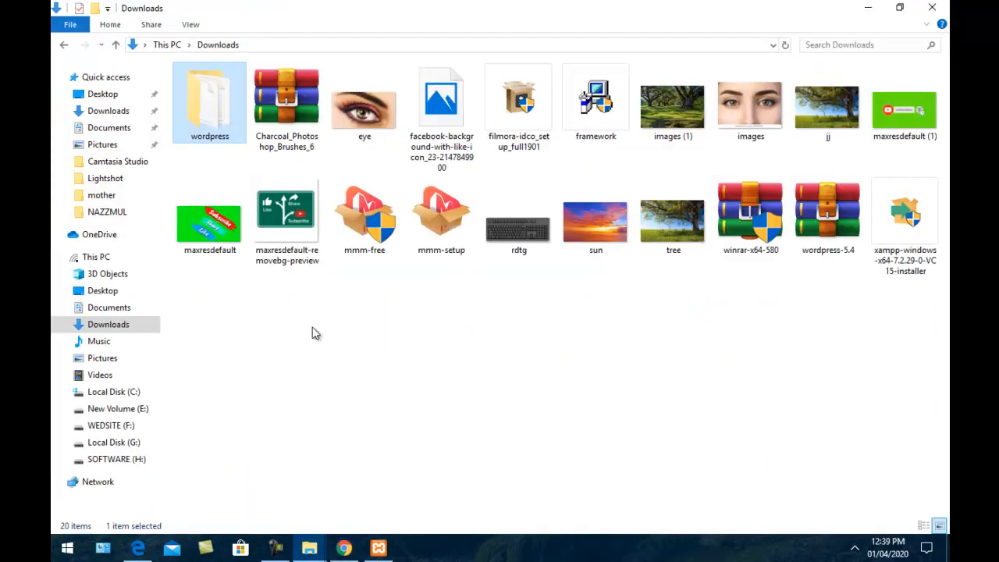
Select all 19 files in the extracted wordpress folder and bring up their context menu
double_click(223, 135)
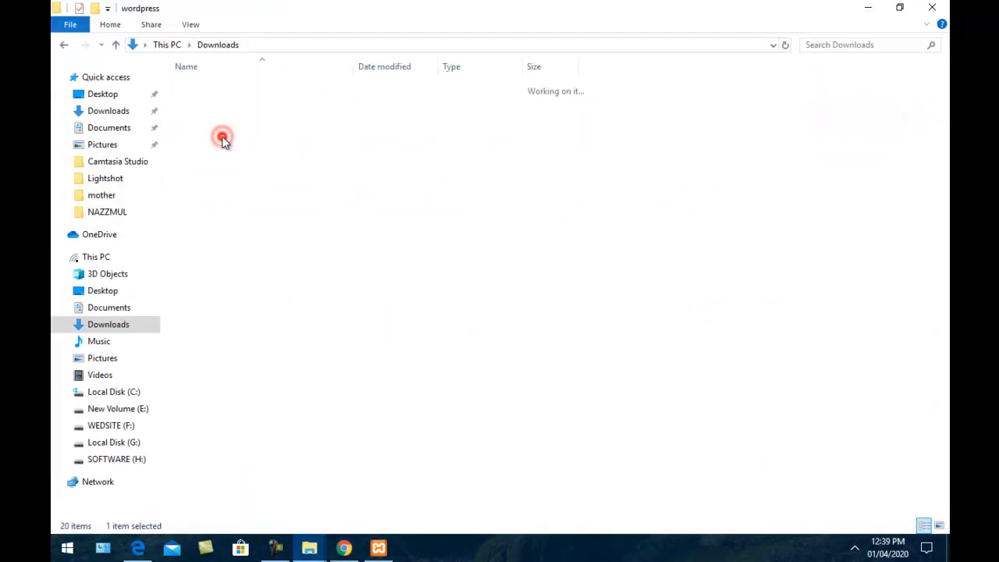
left_click_drag(300, 377, 170, 75)
right_click(207, 118)
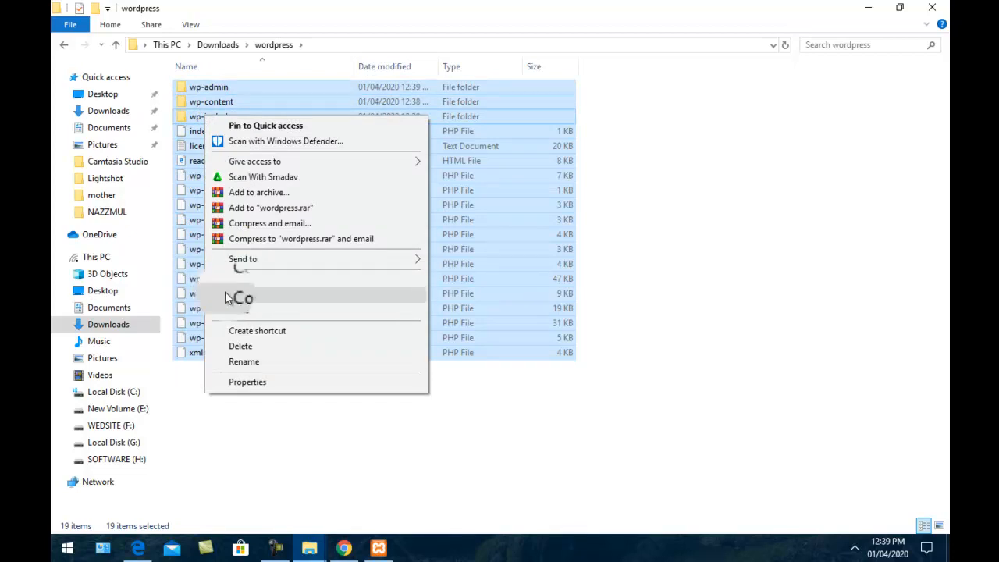
Browse to C:\xampp\htdocs\boom, where the WordPress files now sit
left_click(95, 258)
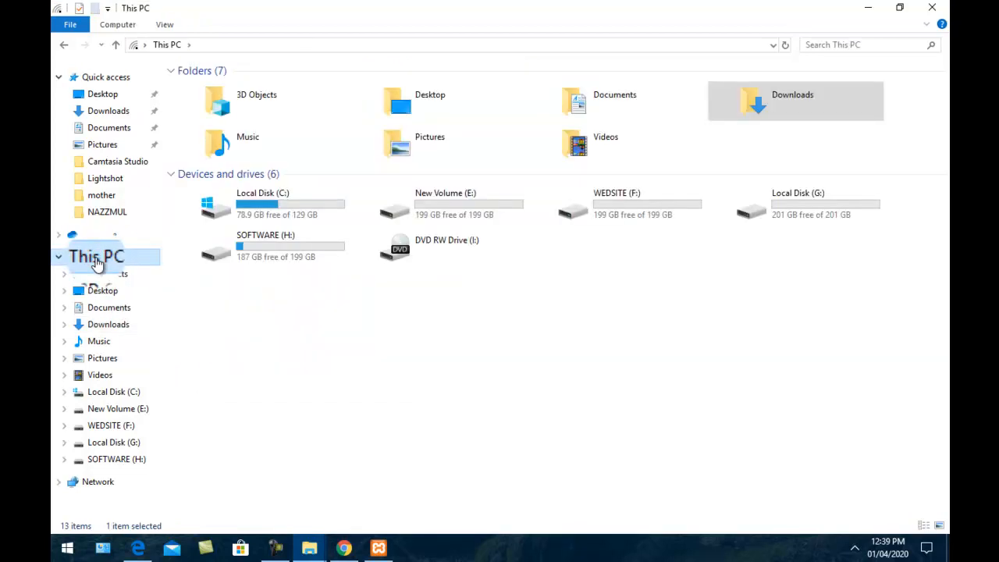
double_click(253, 207)
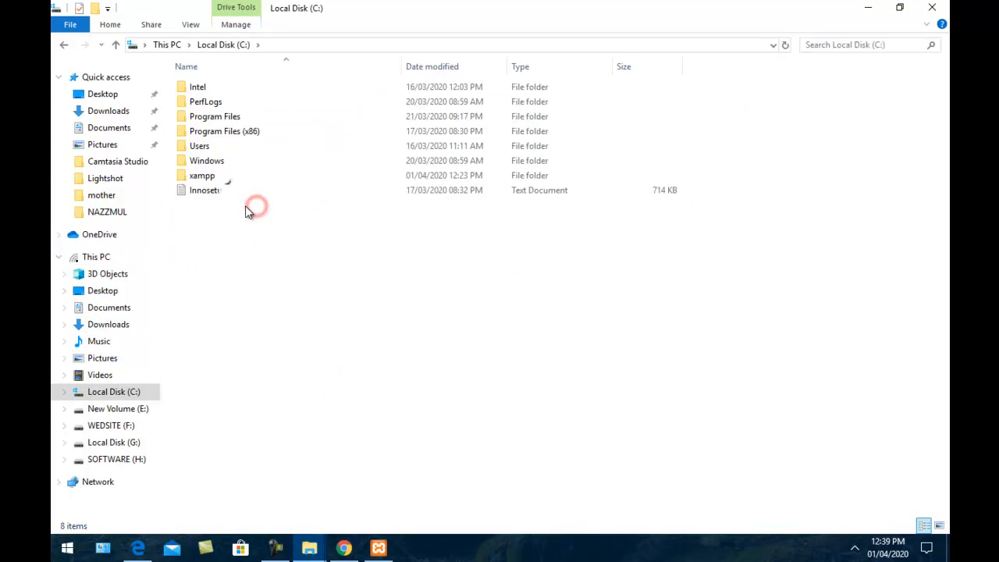
double_click(199, 175)
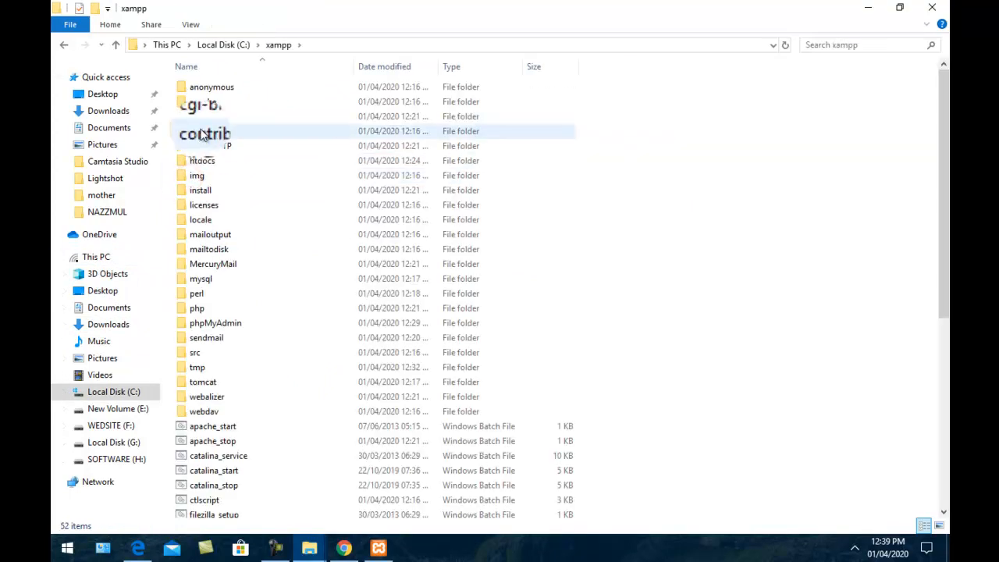
double_click(196, 166)
left_click(201, 89)
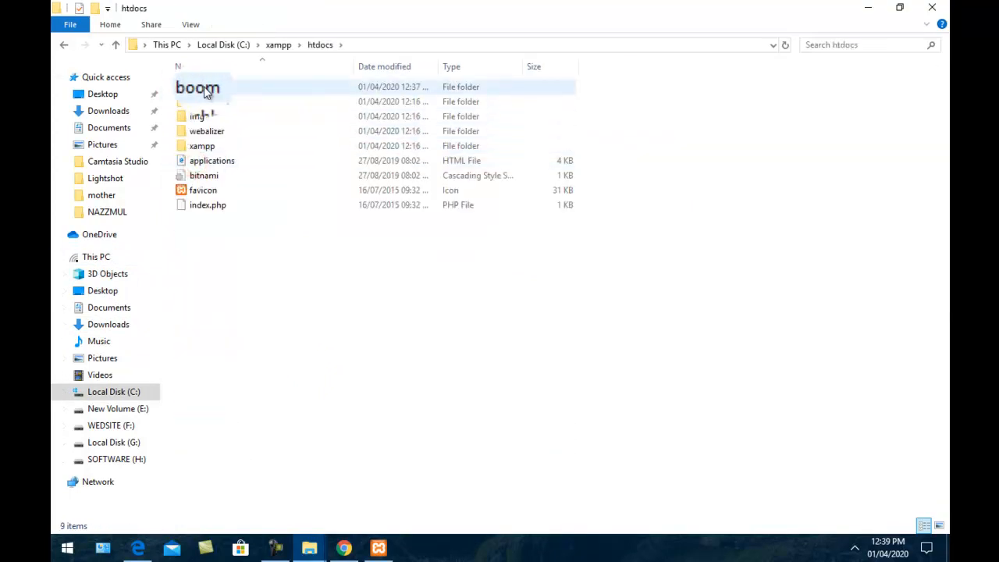
double_click(205, 91)
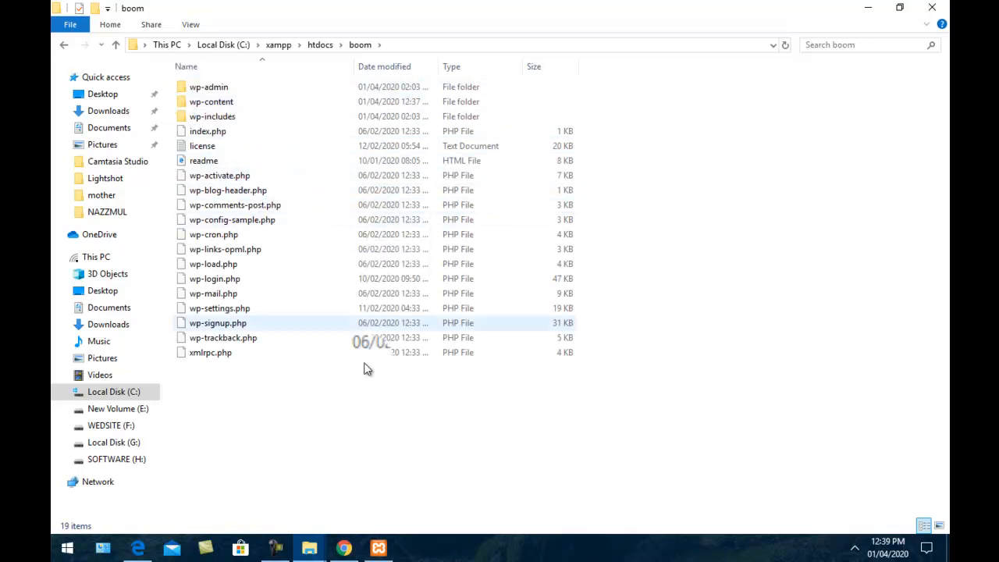
left_click(345, 548)
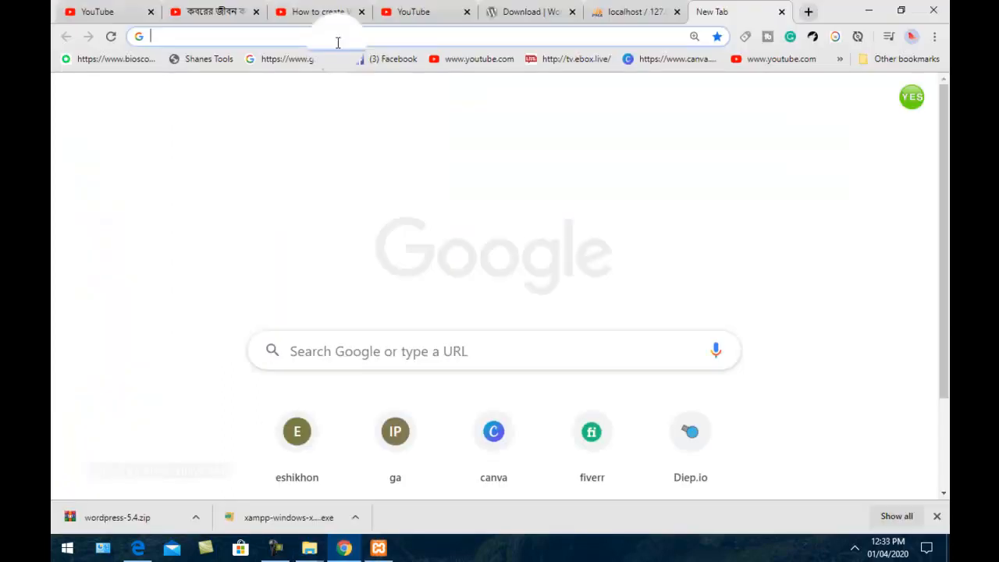
Load localhost in Chrome, then change the address to localhost/boom to reach WordPress setup
type("l")
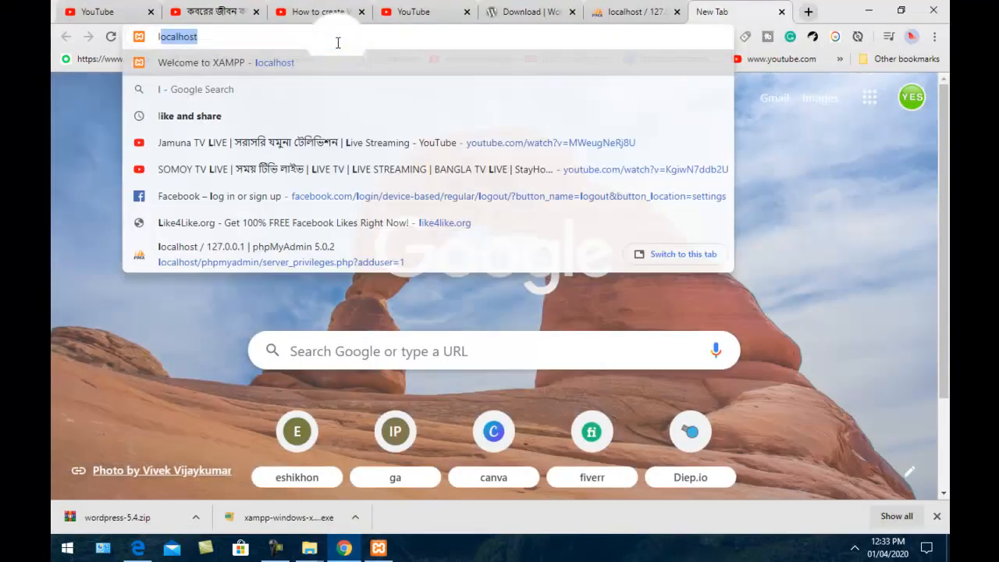
type("oc")
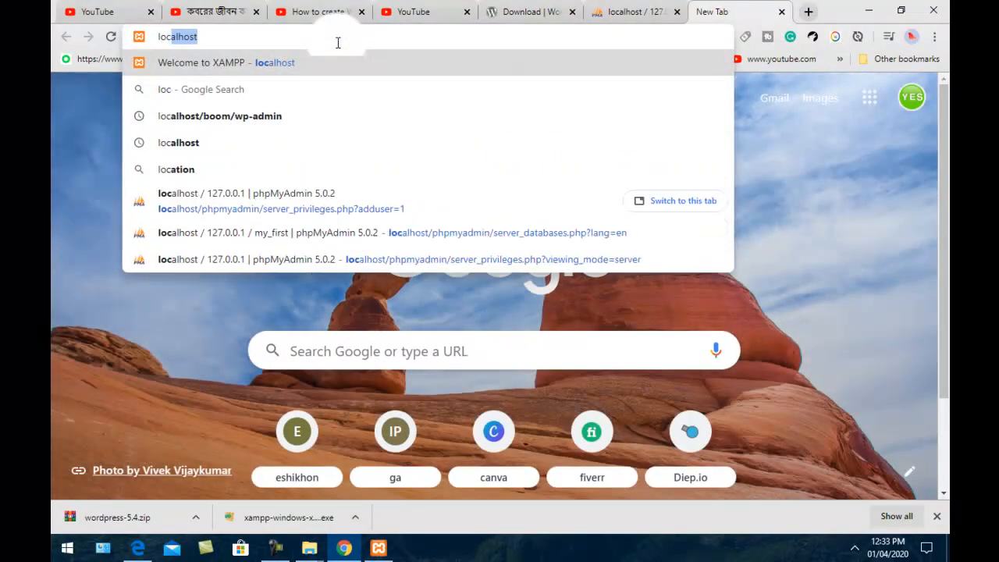
type("al")
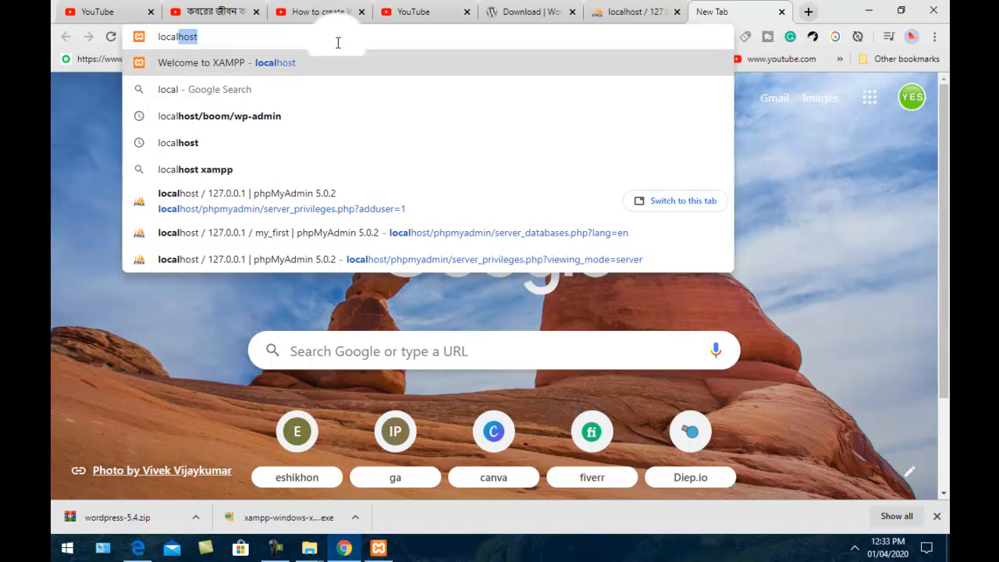
type("host")
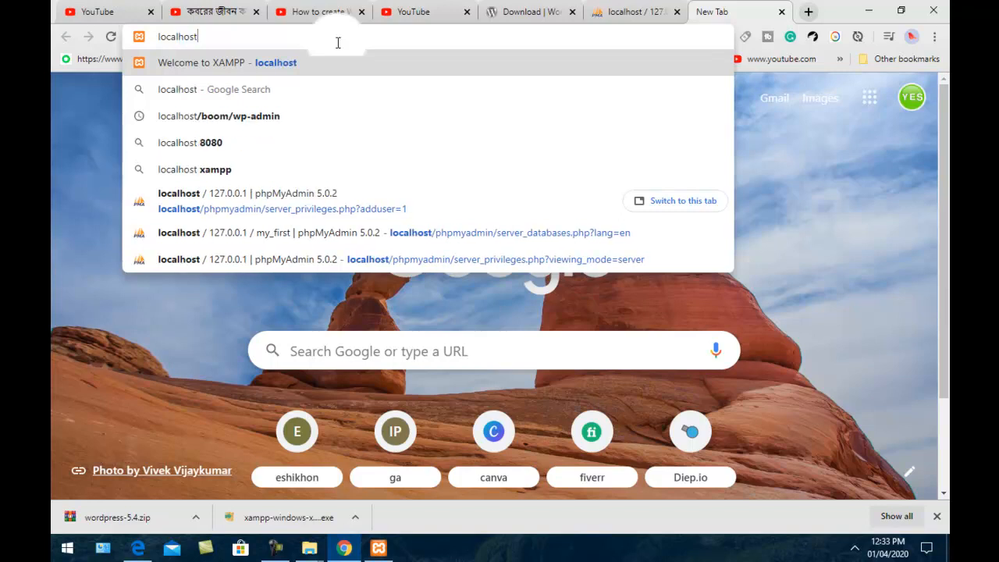
key("Return")
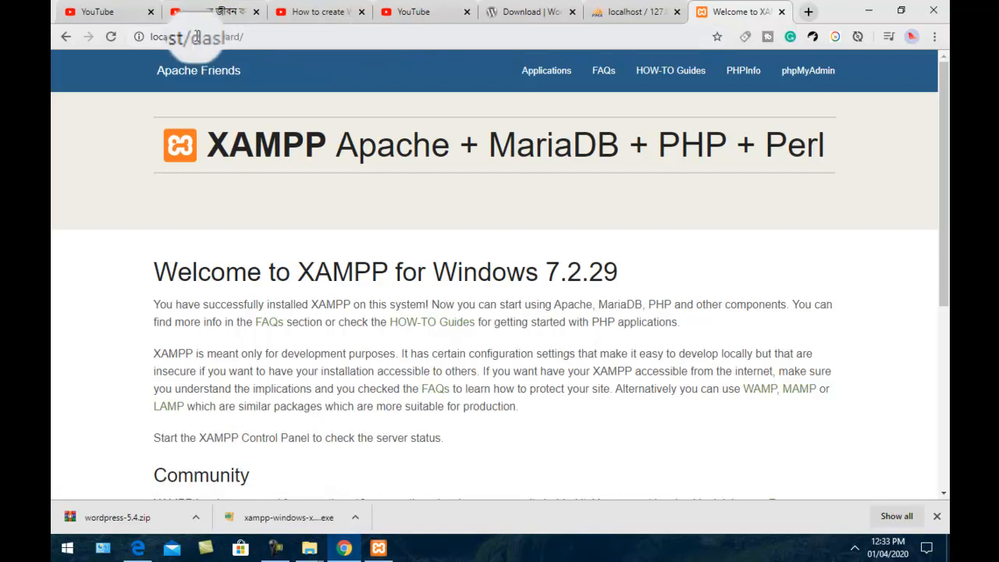
left_click_drag(193, 38, 245, 36)
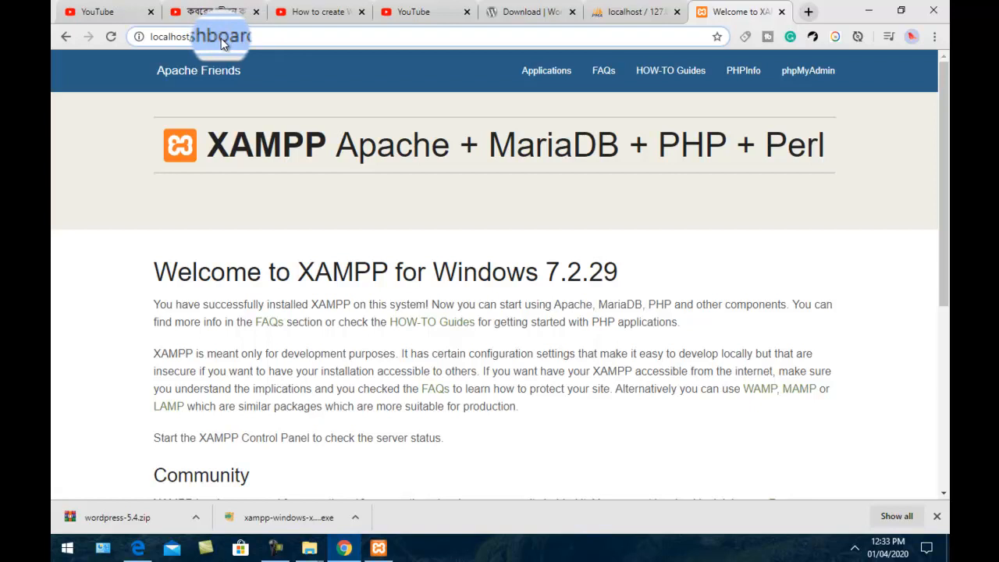
type("boo")
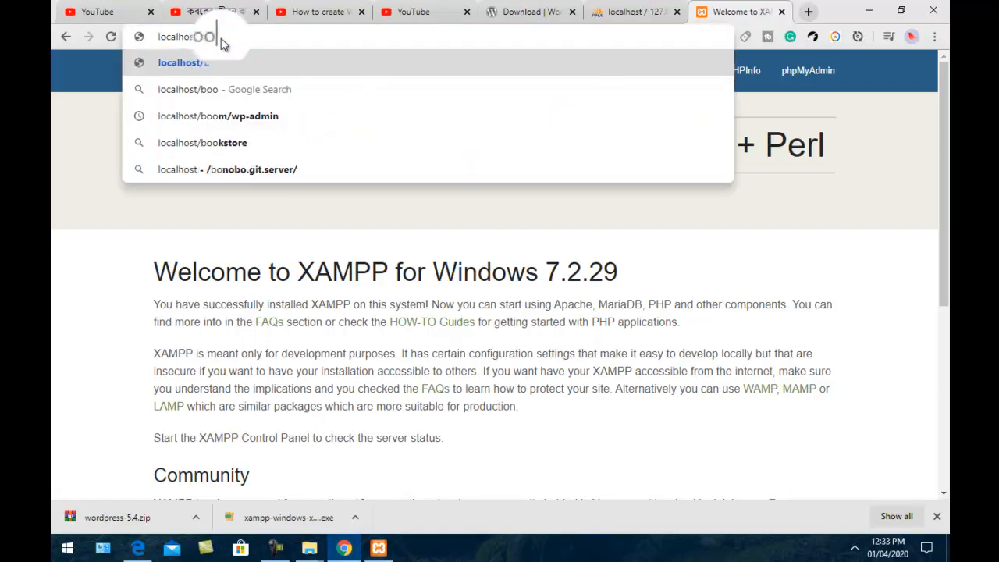
type("m")
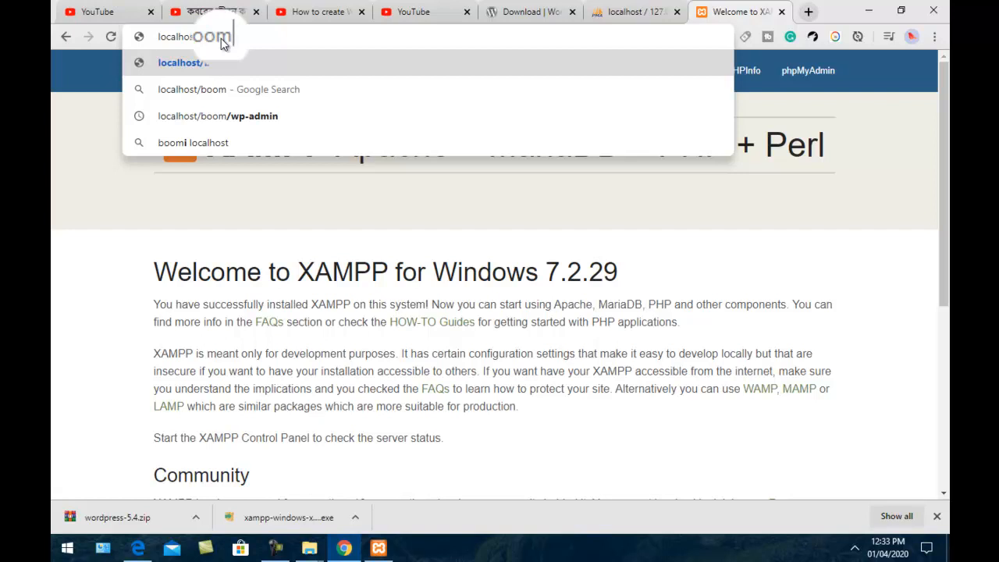
type("/wp")
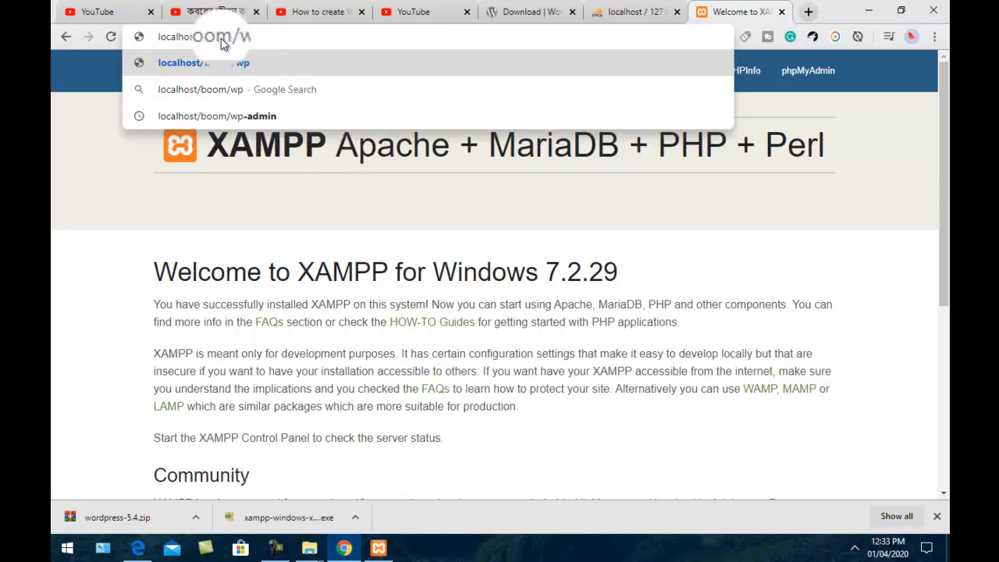
key("BackSpace")
key("BackSpace")
key("BackSpace")
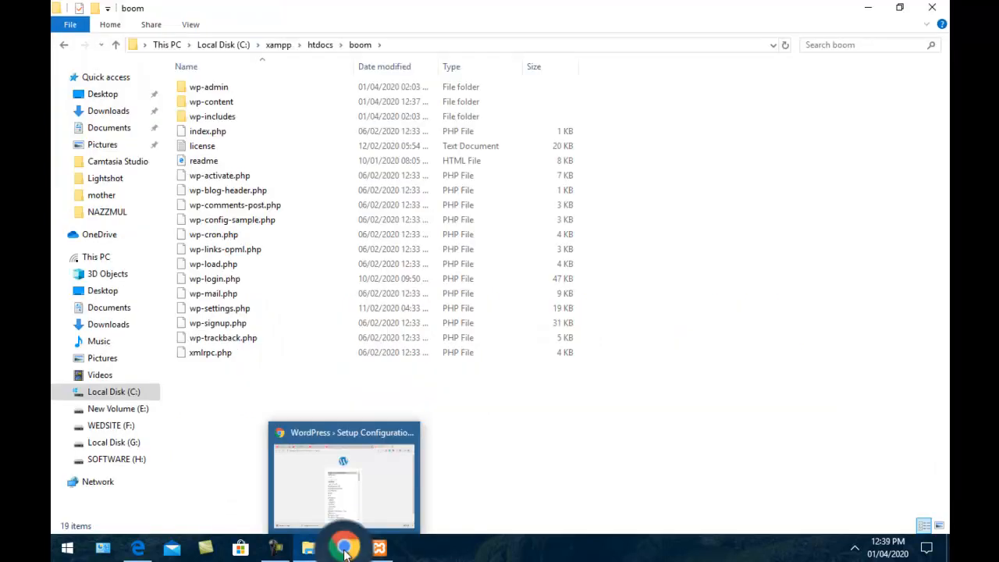
left_click(343, 468)
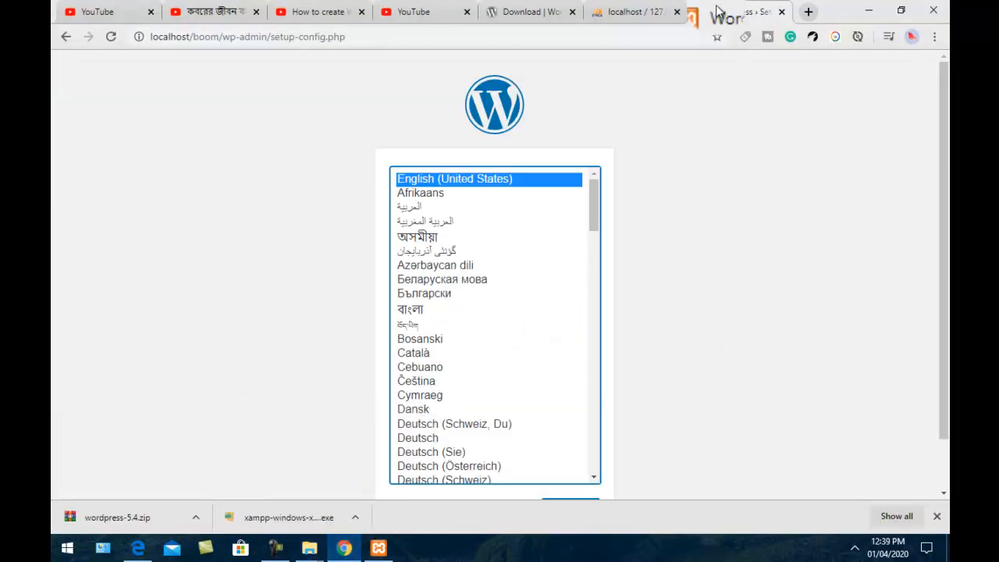
left_click(639, 13)
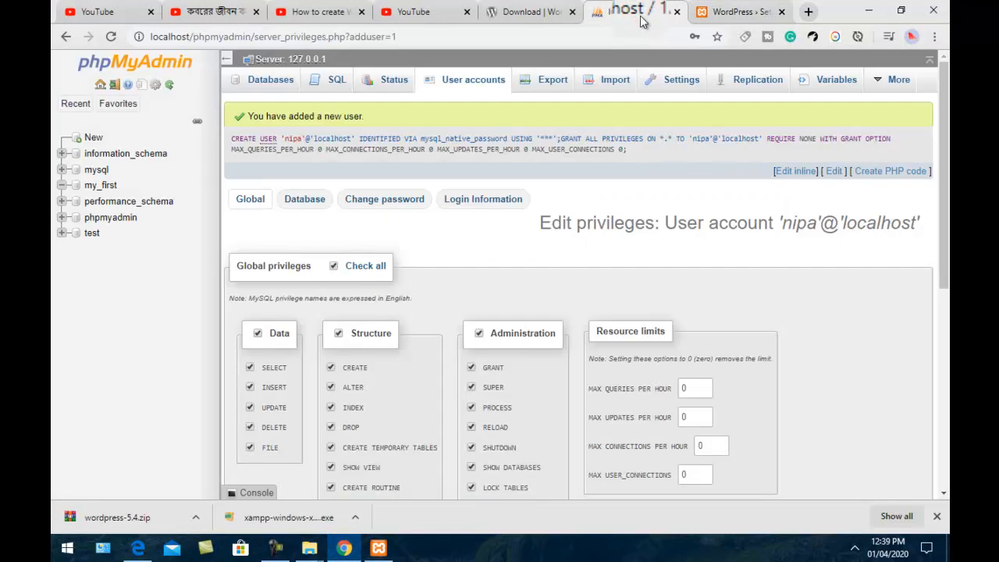
left_click(737, 12)
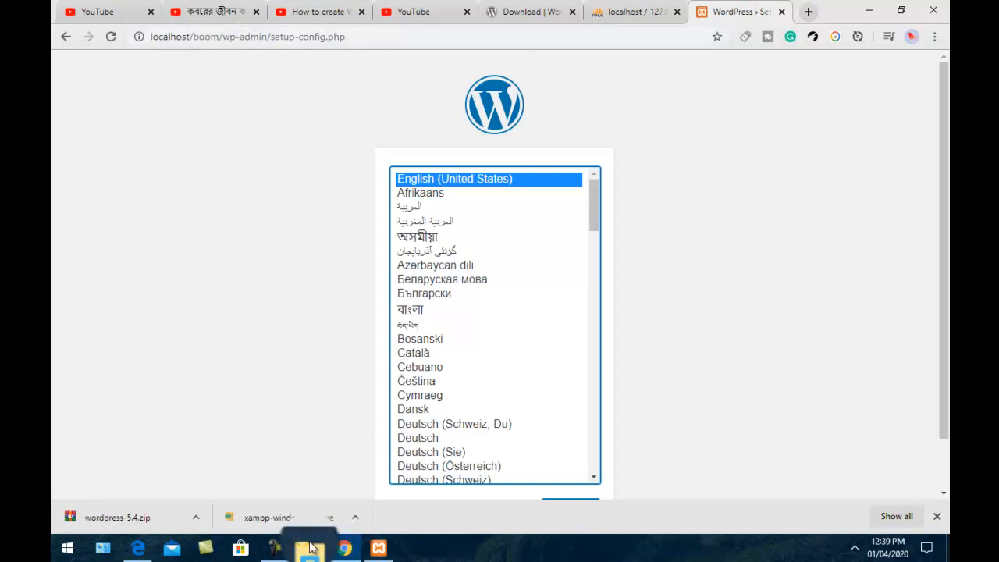
mouse_move(322, 544)
left_click(263, 503)
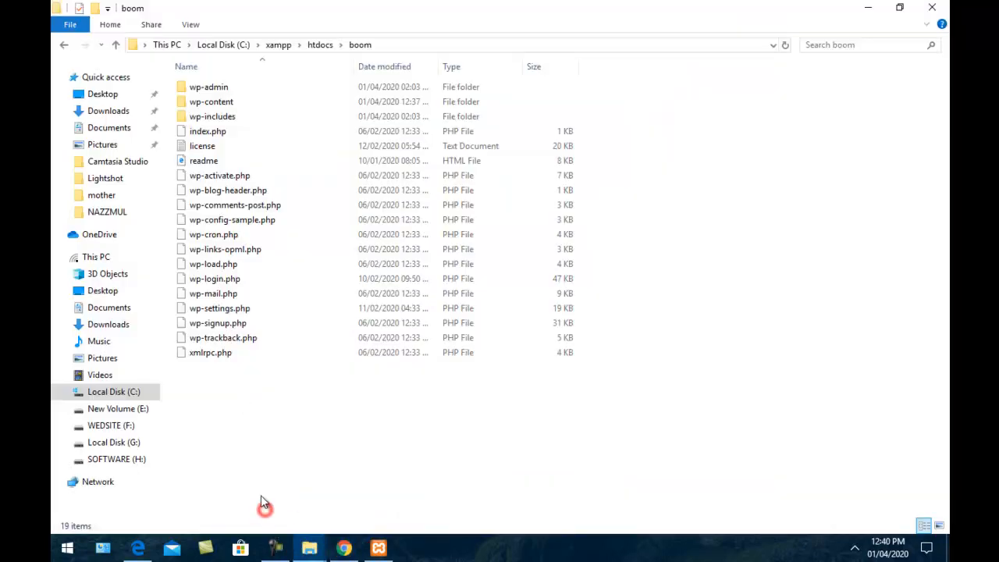
left_click(117, 47)
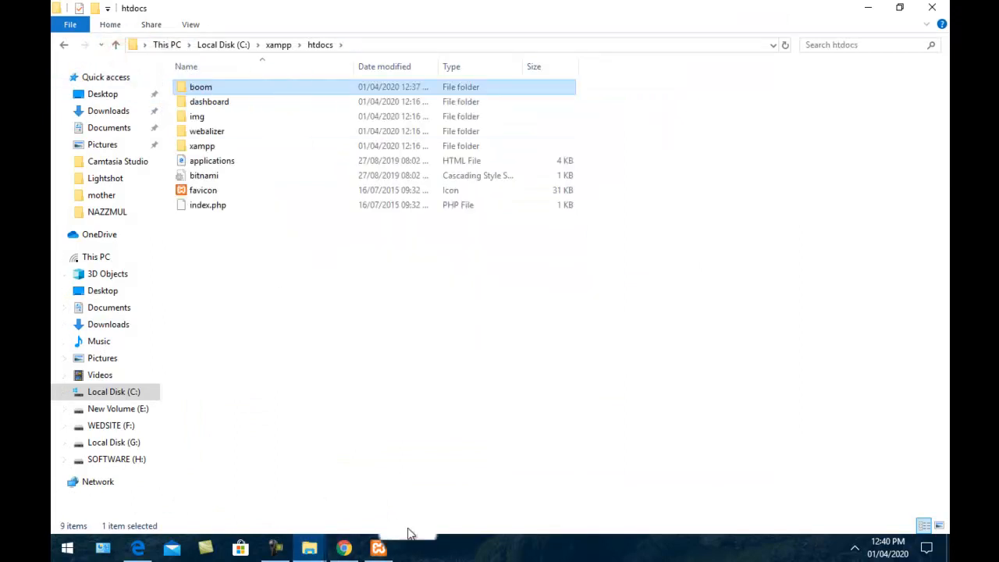
left_click(344, 547)
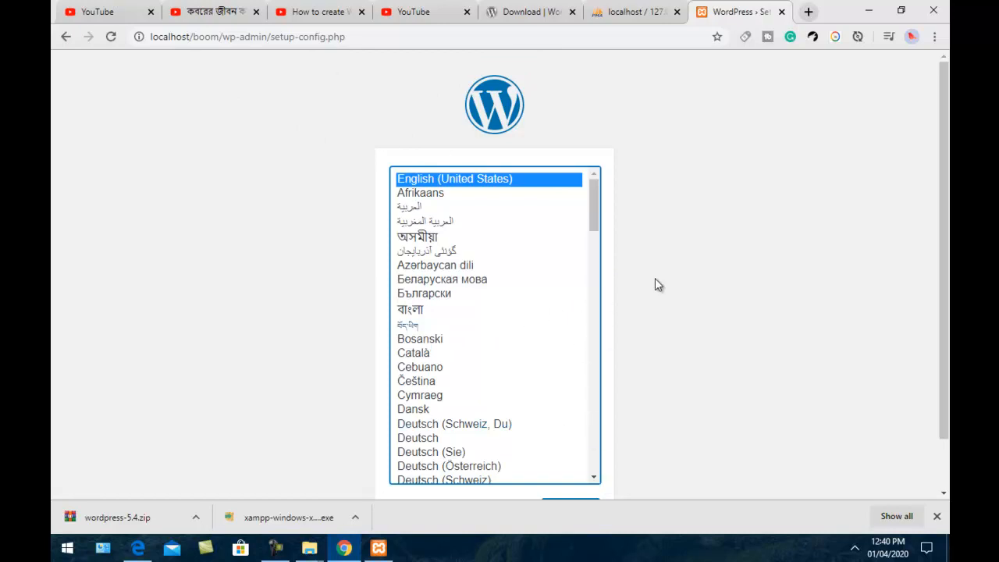
Continue setup in English (United States) and move past the welcome page
scroll(654, 293, "down", 1)
left_click(584, 463)
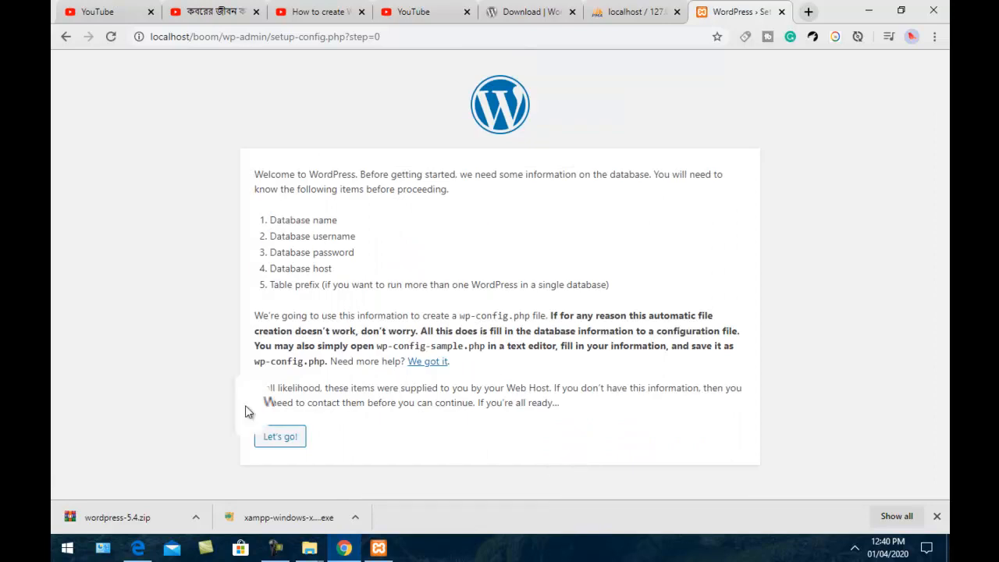
left_click(290, 445)
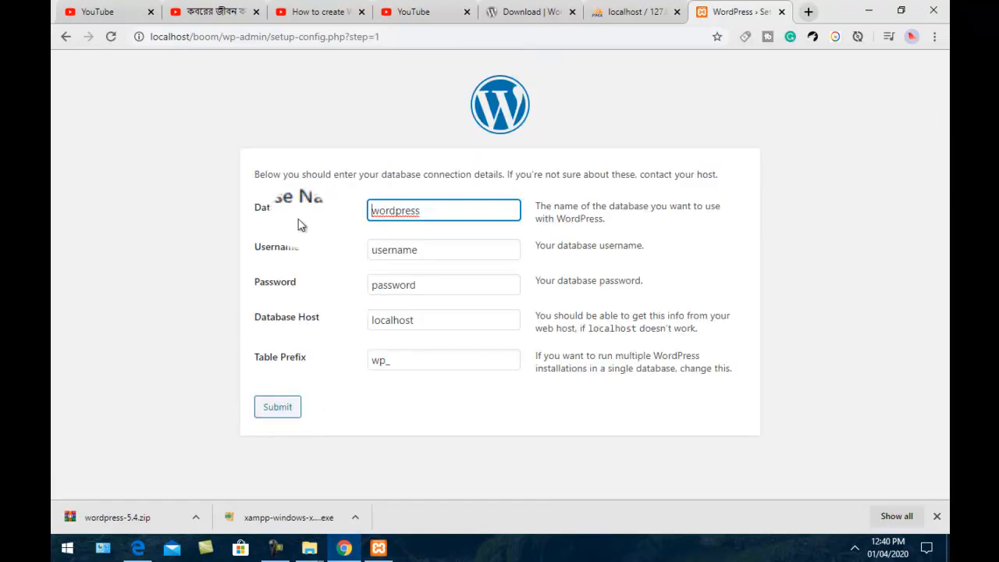
Check the database details in phpMyAdmin and select the default 'wordpress' database name
left_click(630, 12)
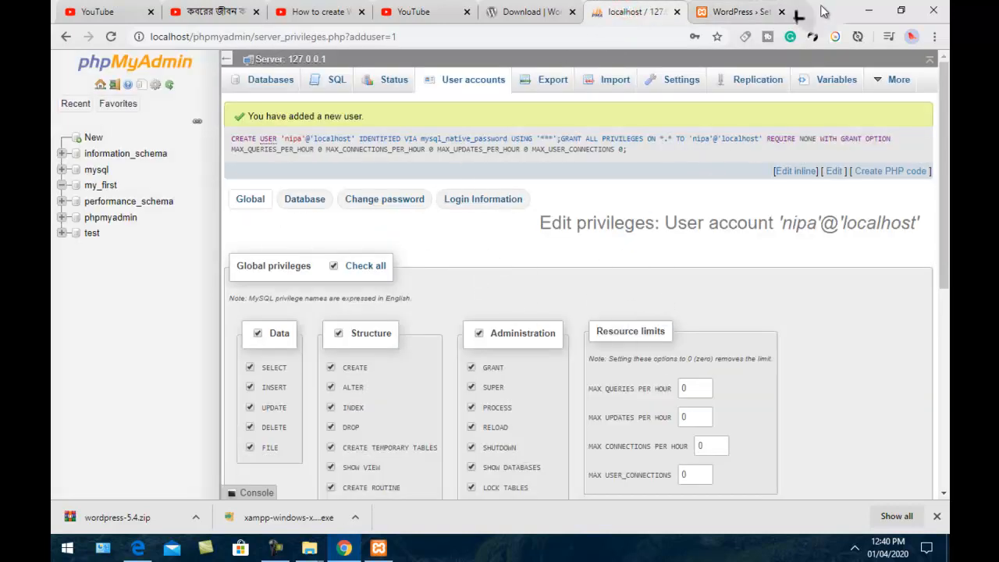
left_click(725, 11)
double_click(437, 210)
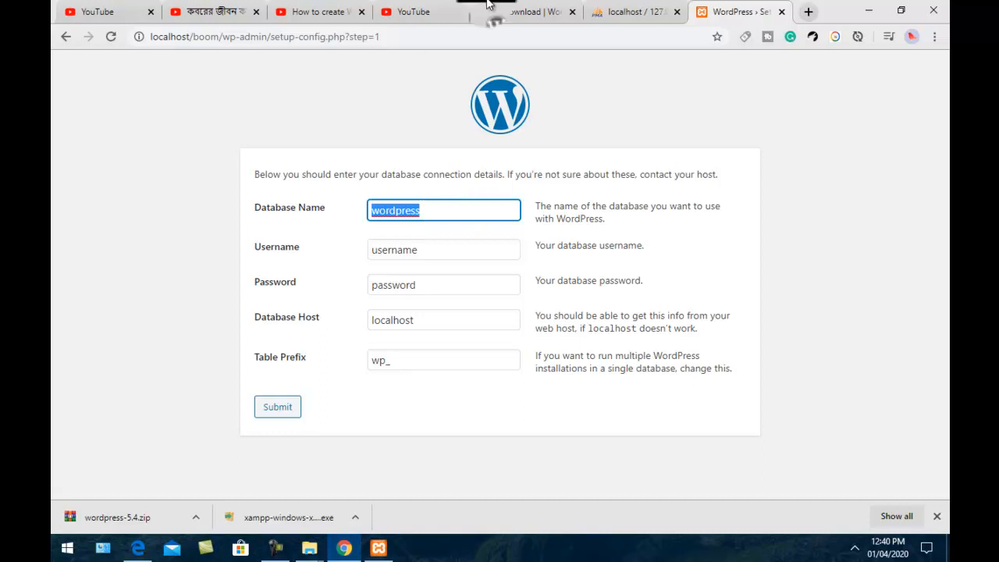
left_click(634, 12)
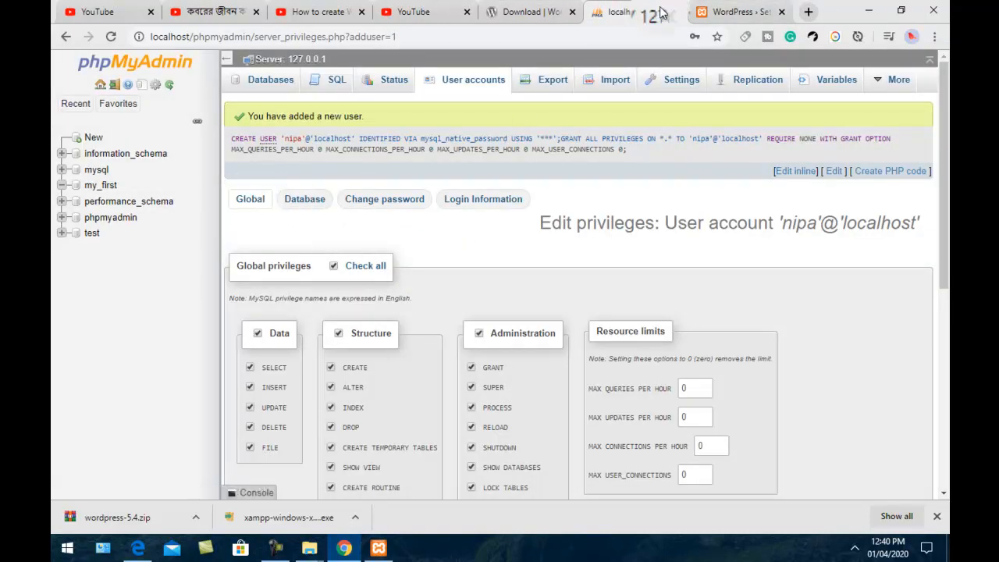
left_click(710, 12)
double_click(424, 212)
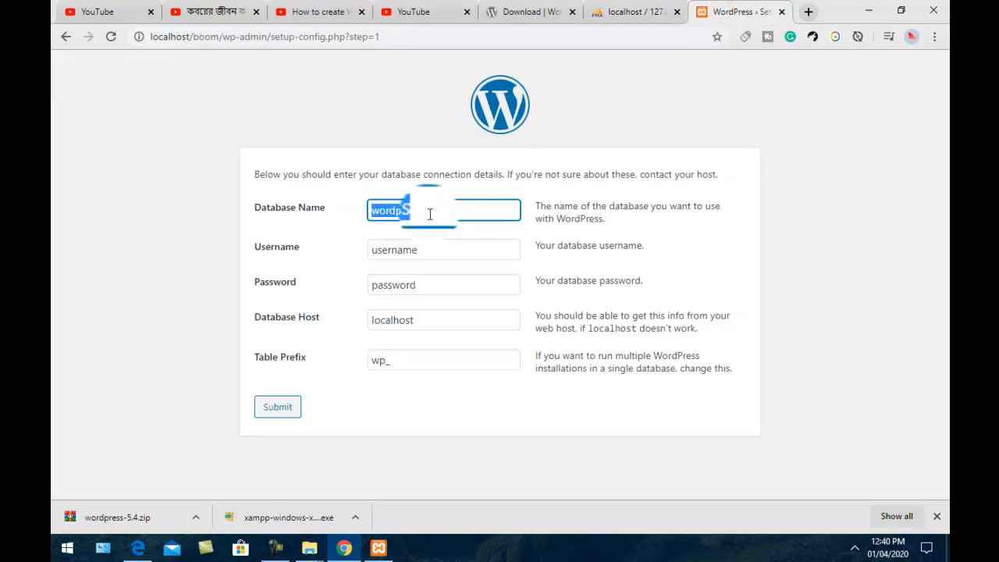
Fill in database my_first with the database user's name and password, then submit
type("m")
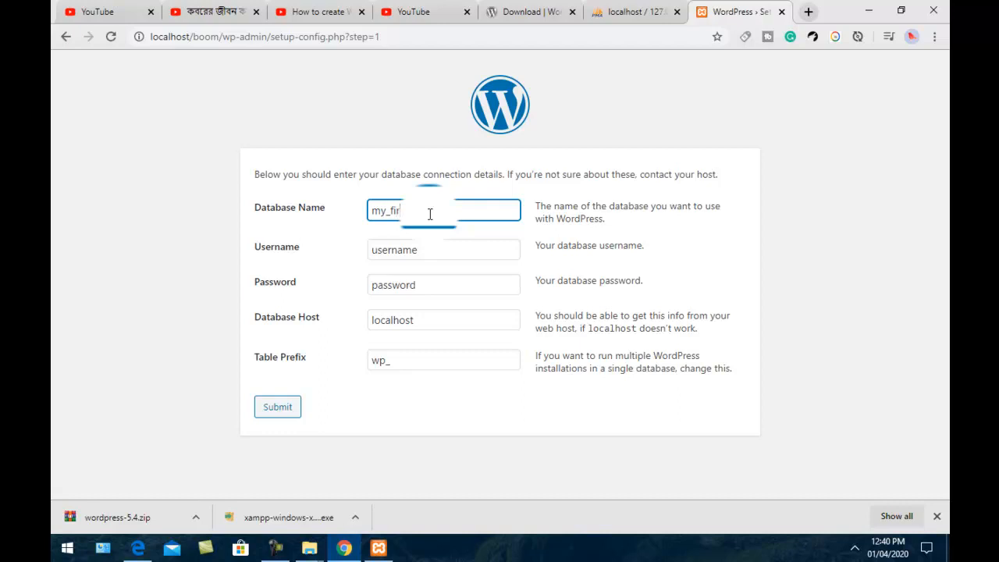
type("y_first")
double_click(430, 249)
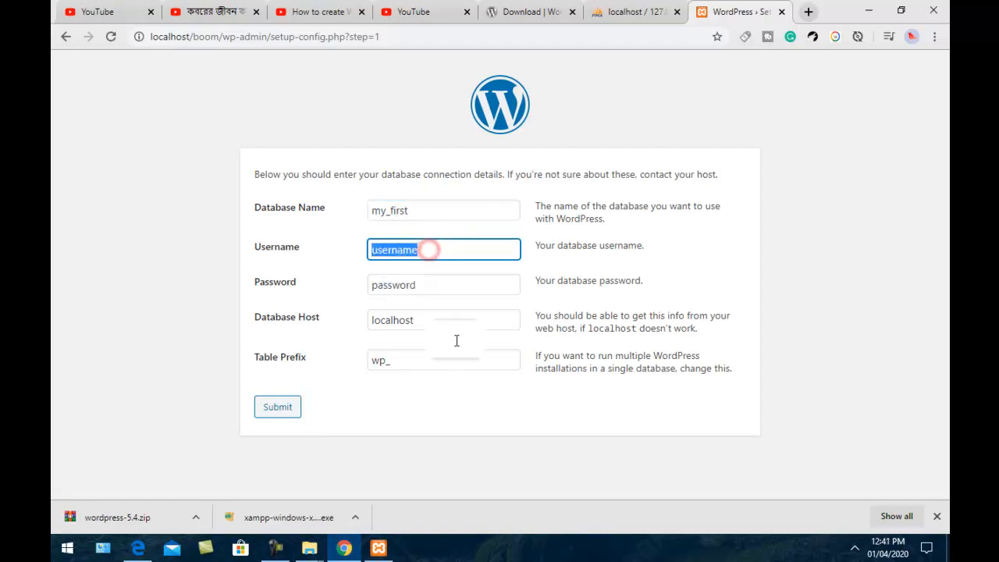
left_click(413, 556)
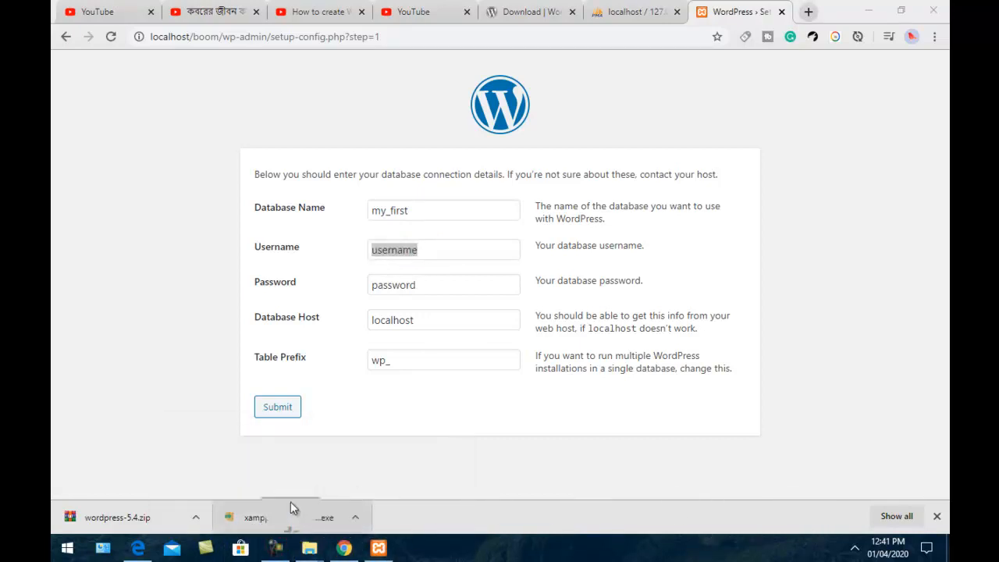
left_click(273, 547)
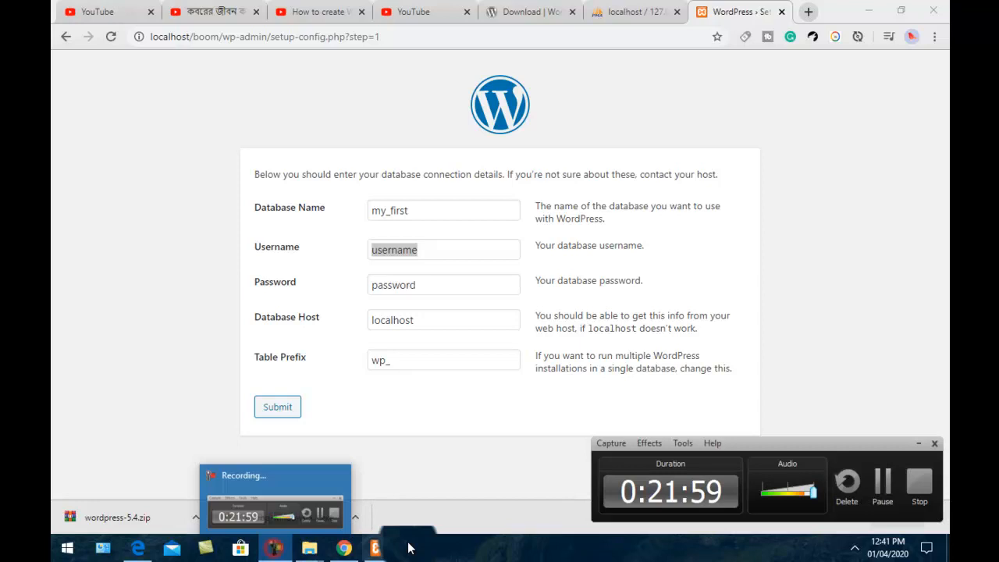
left_click(883, 490)
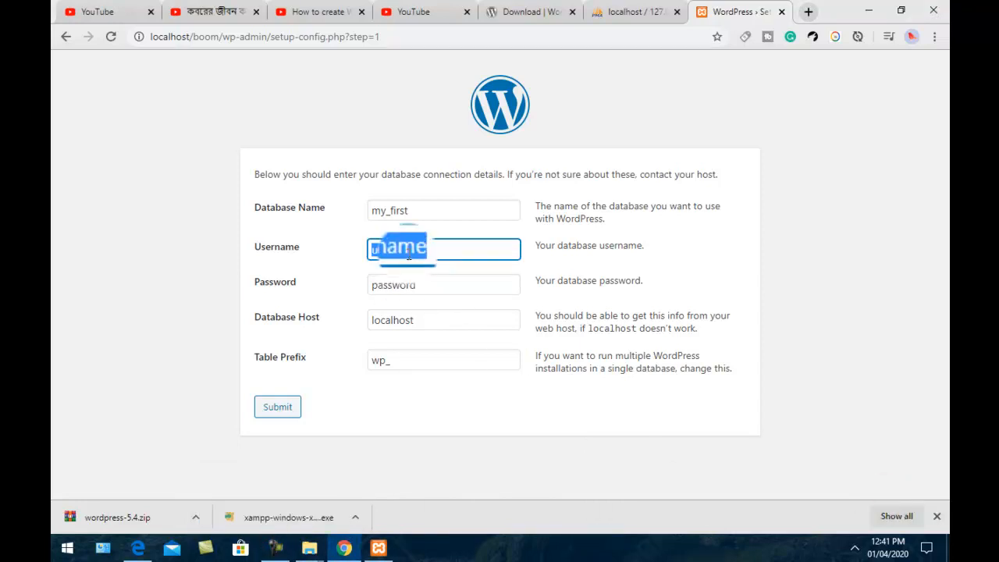
type("nipa")
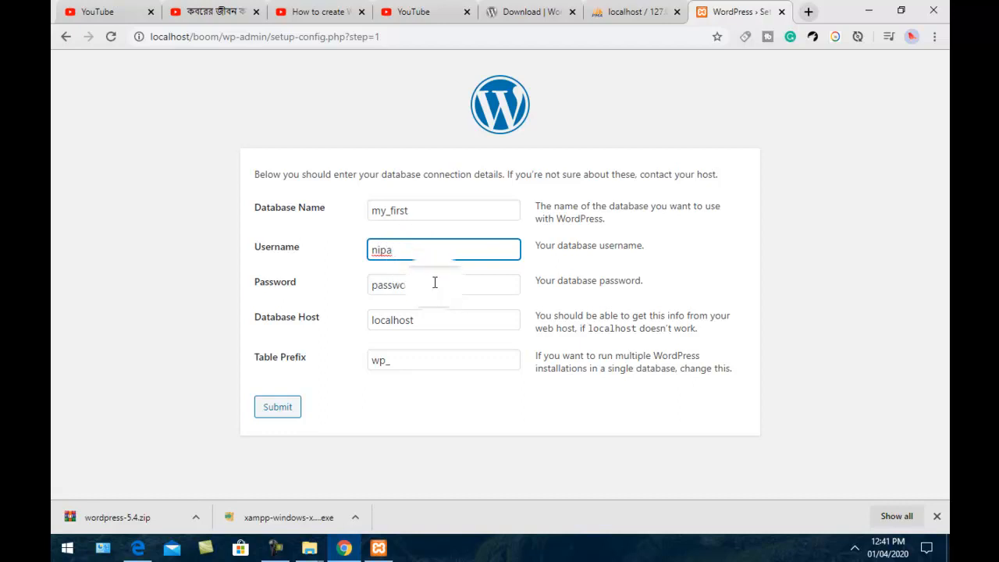
double_click(435, 282)
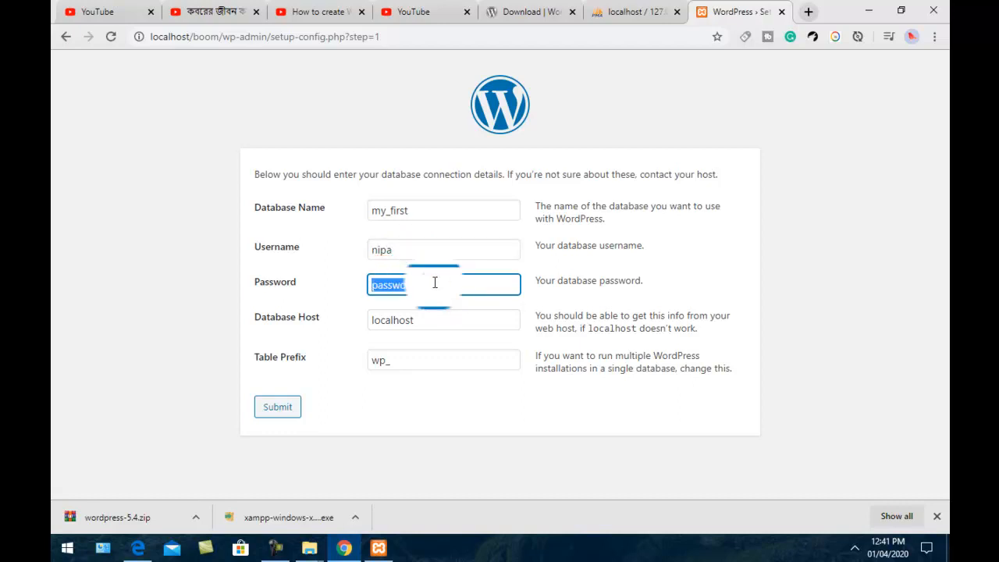
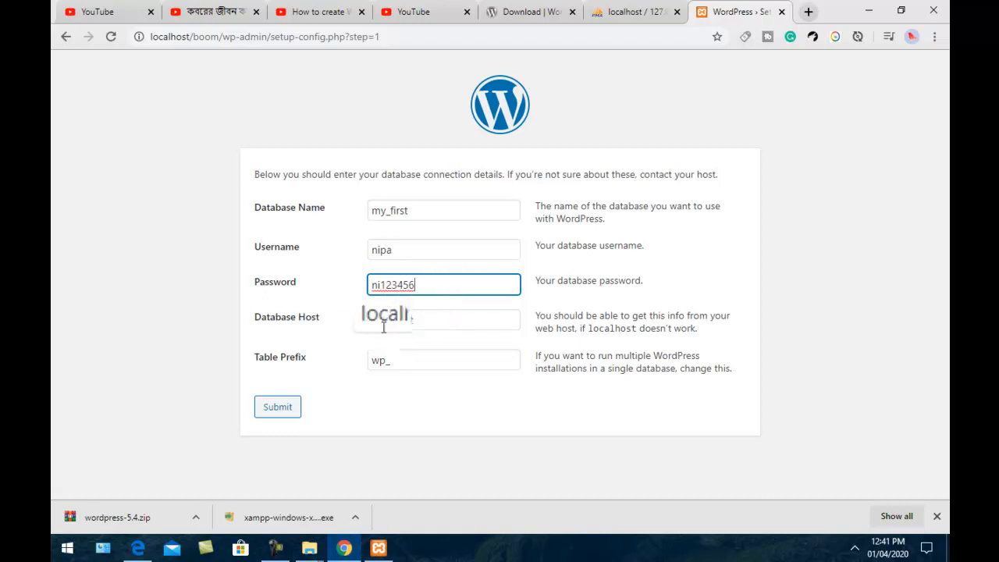
left_click(289, 414)
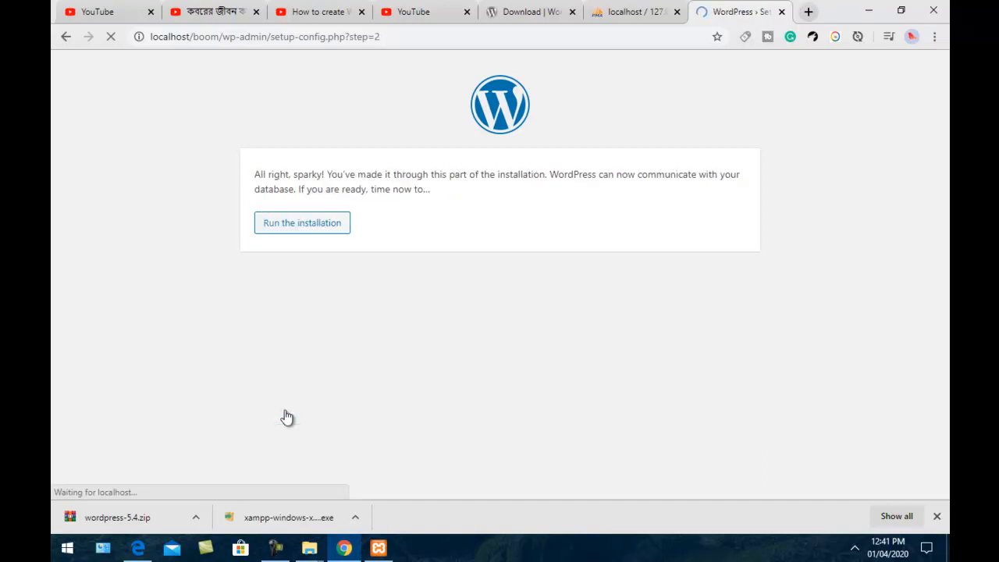
Run the WordPress installation to reach the Information needed form
left_click(320, 224)
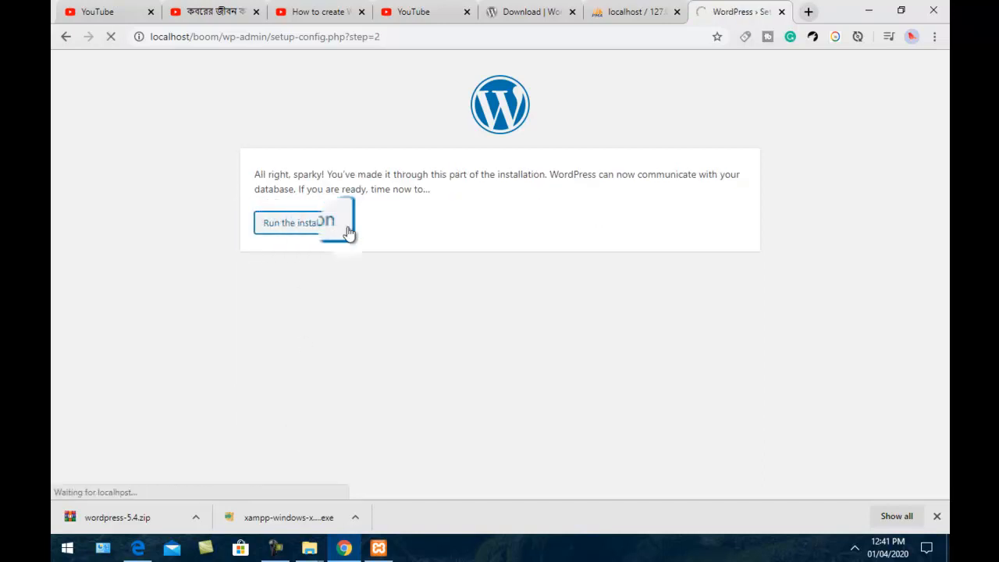
scroll(444, 337, "down", 3)
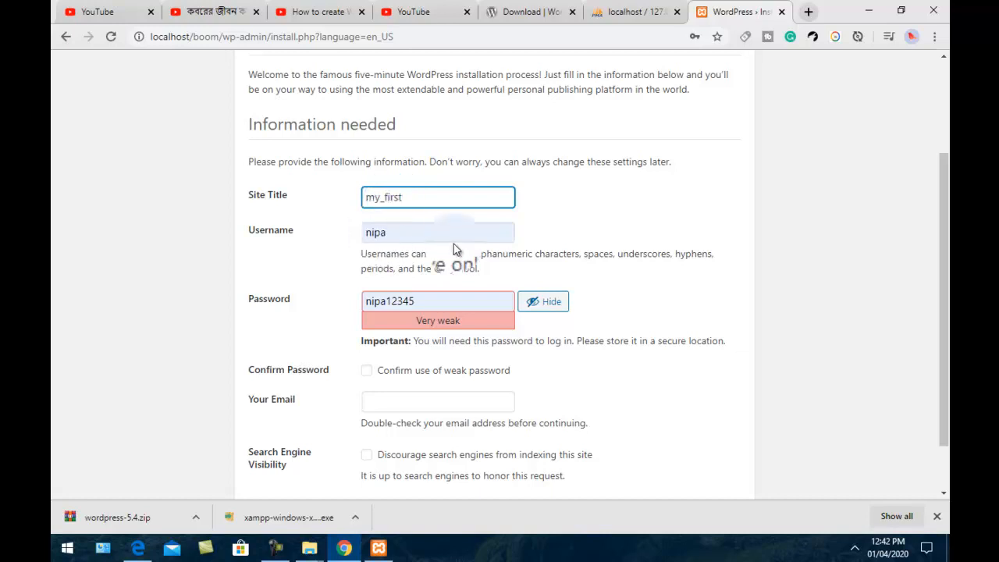
Dismiss the browser's password suggestions and confirm use of the weak admin password
left_click(417, 300)
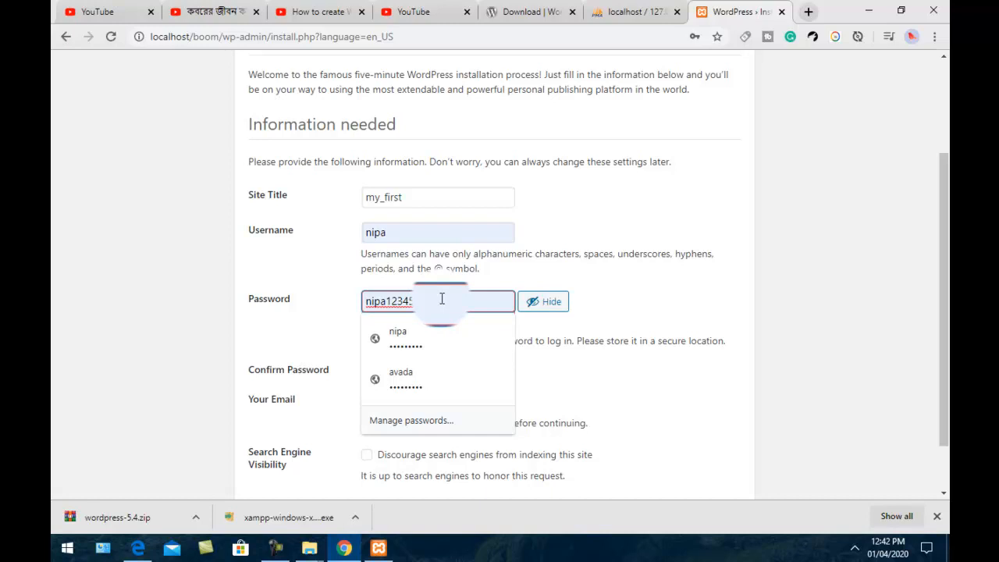
left_click(441, 299)
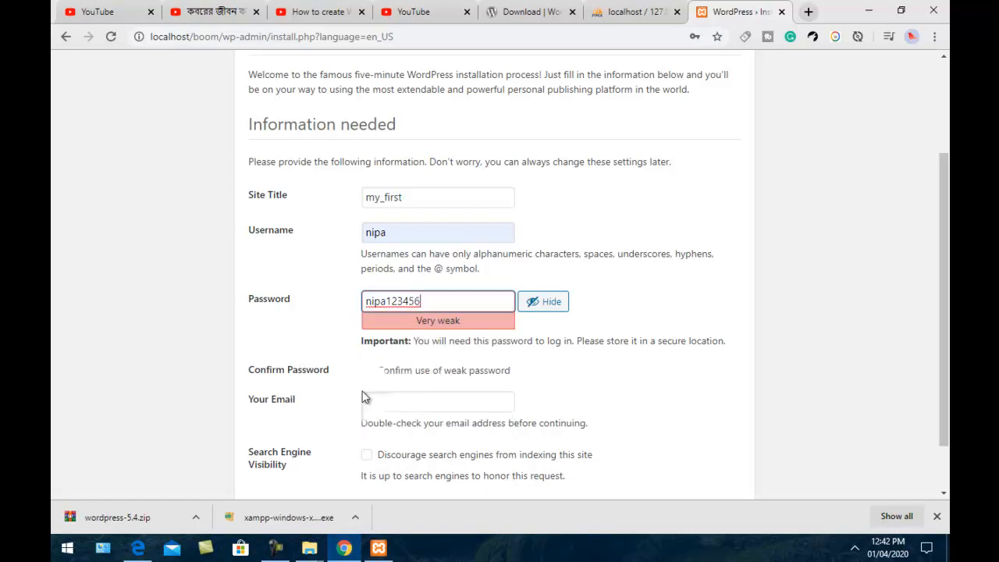
left_click(368, 372)
scroll(437, 367, "down", 1)
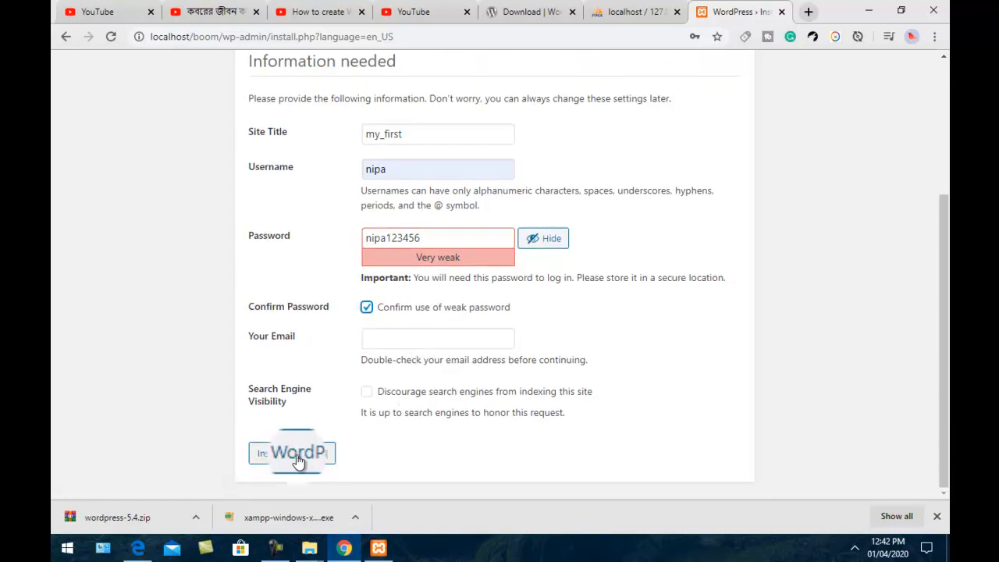
Enter the admin's e-mail address in Your Email and submit the WordPress installation
left_click(400, 339)
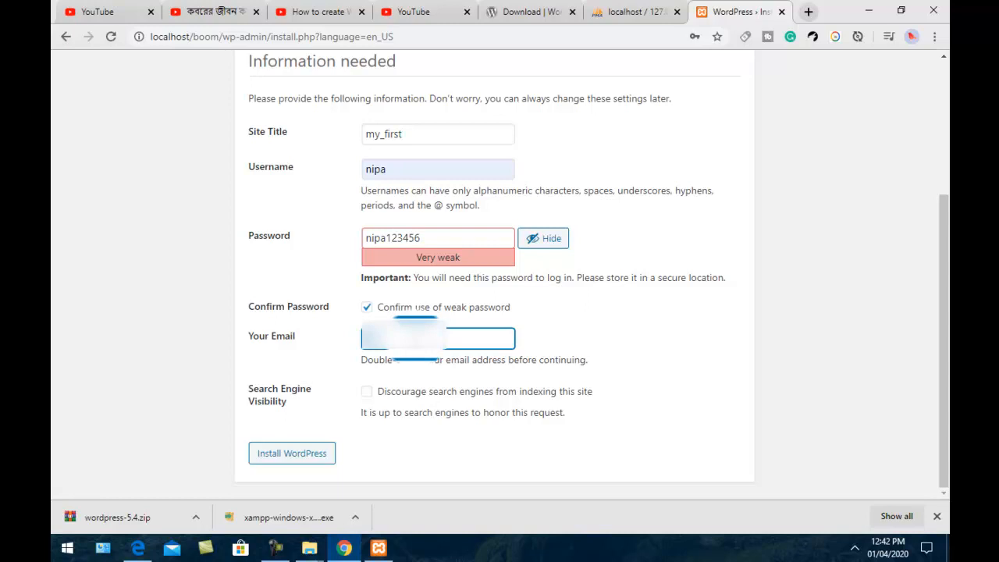
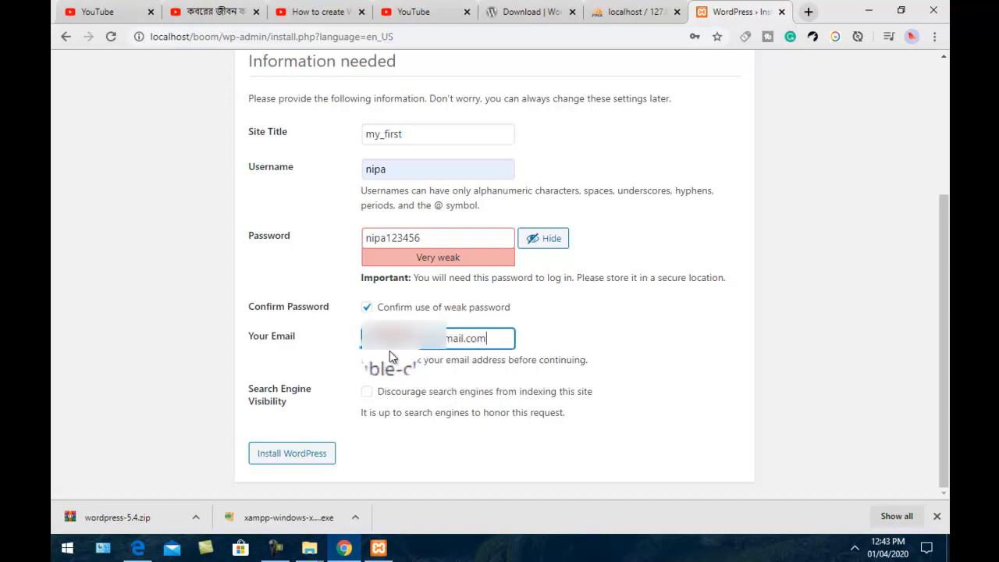
left_click(305, 455)
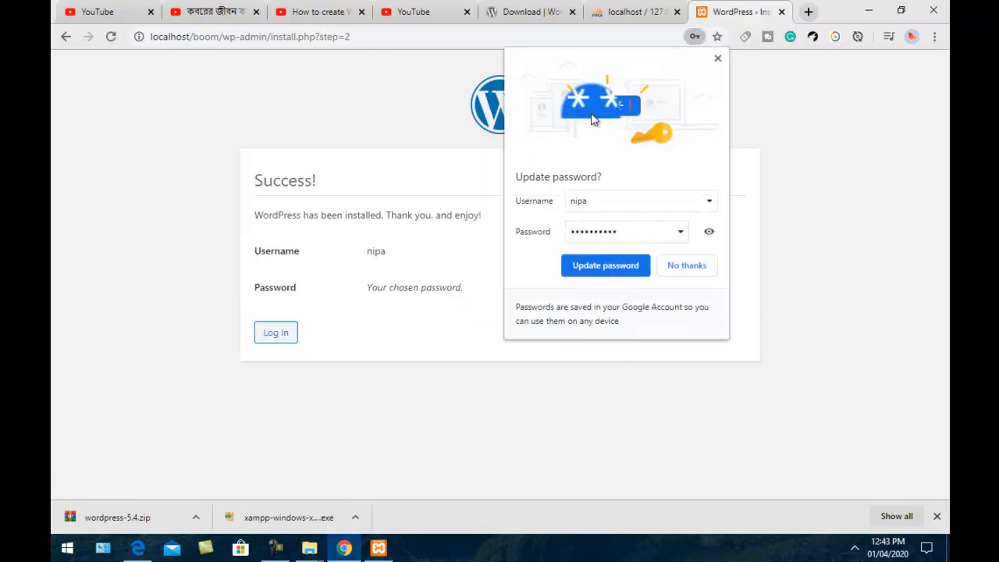
Update Chrome's saved password for the site and go to the WordPress login page
left_click(615, 266)
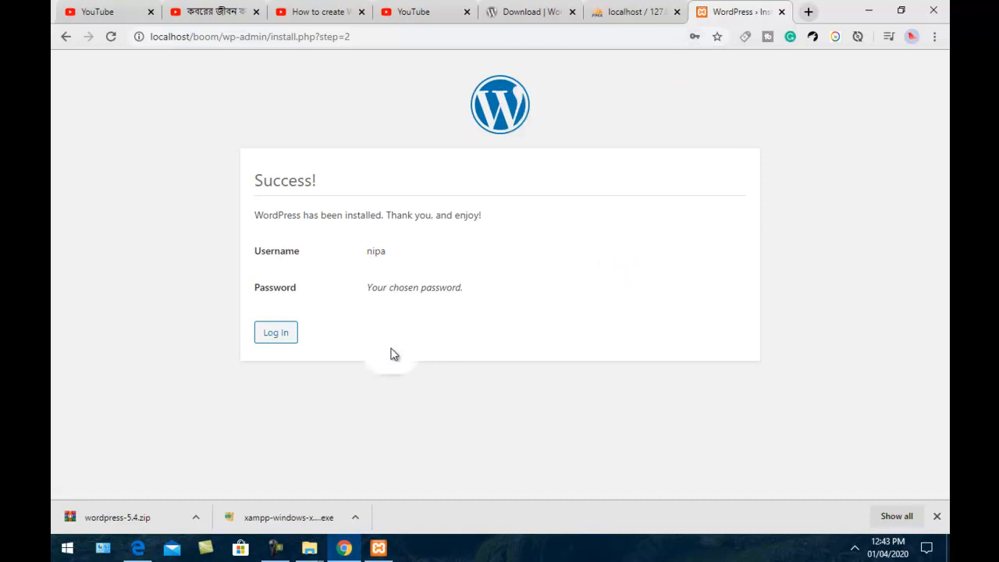
left_click(279, 330)
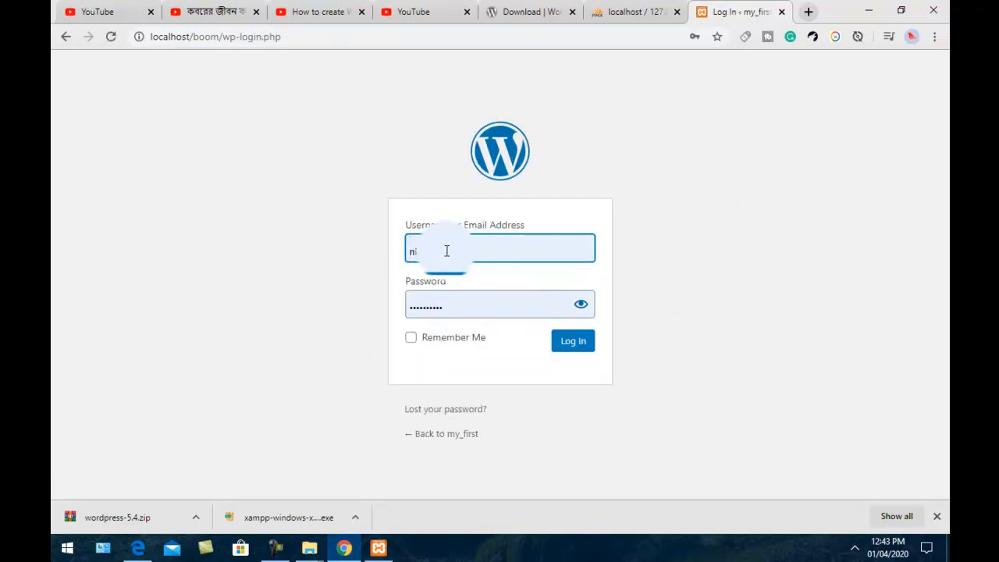
Log in with Remember Me ticked and reach the my_first admin Dashboard
left_click(411, 337)
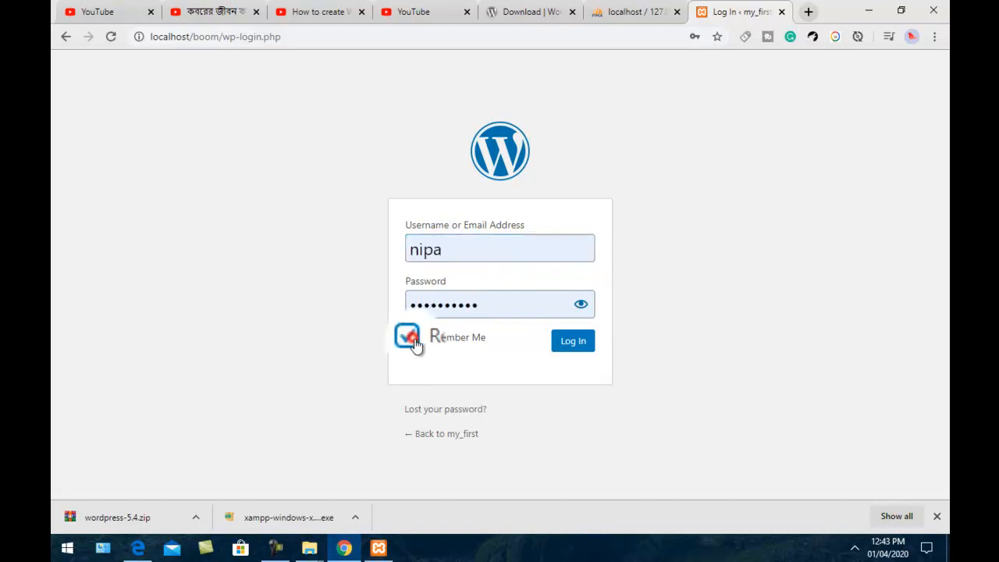
left_click(578, 343)
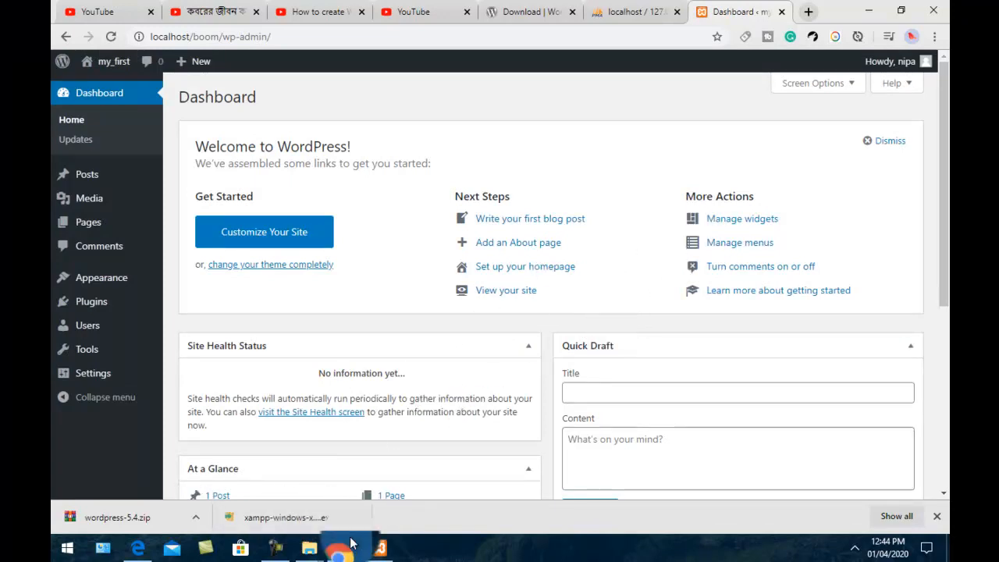
left_click(274, 547)
left_click(877, 493)
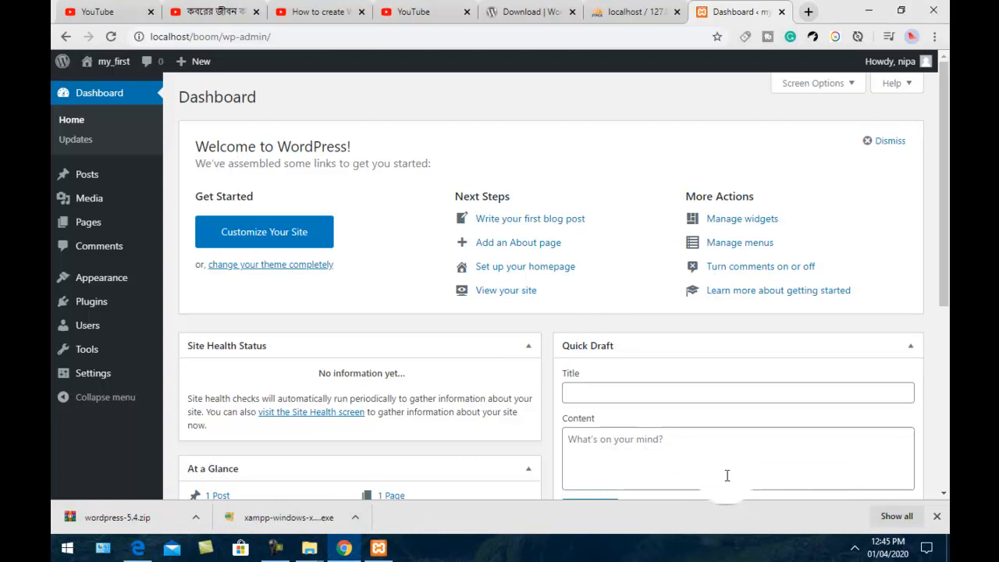